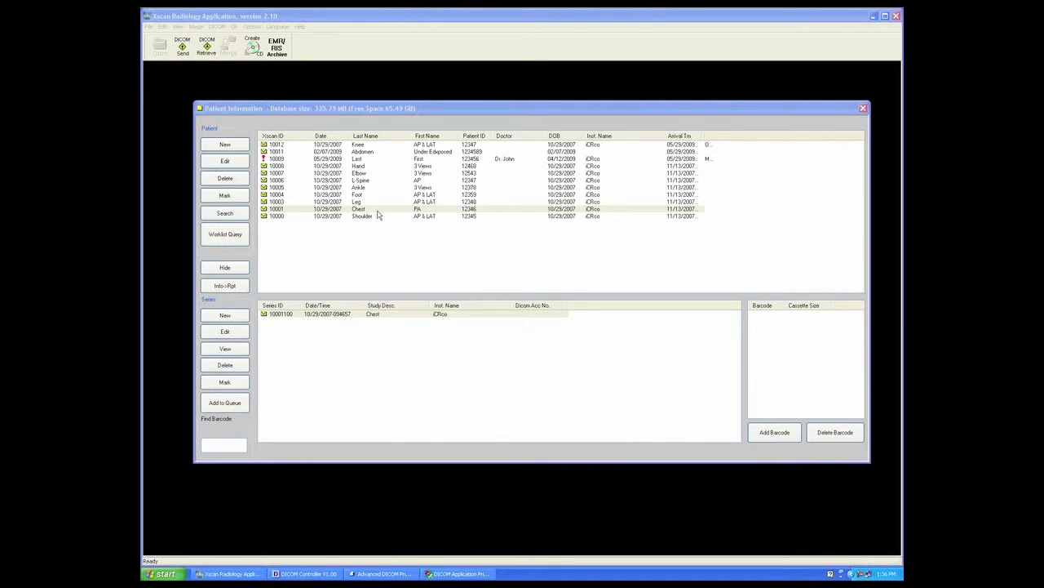
# Open the Chest PA series and display image 001 at full size
pyautogui.doubleClick(362, 211)
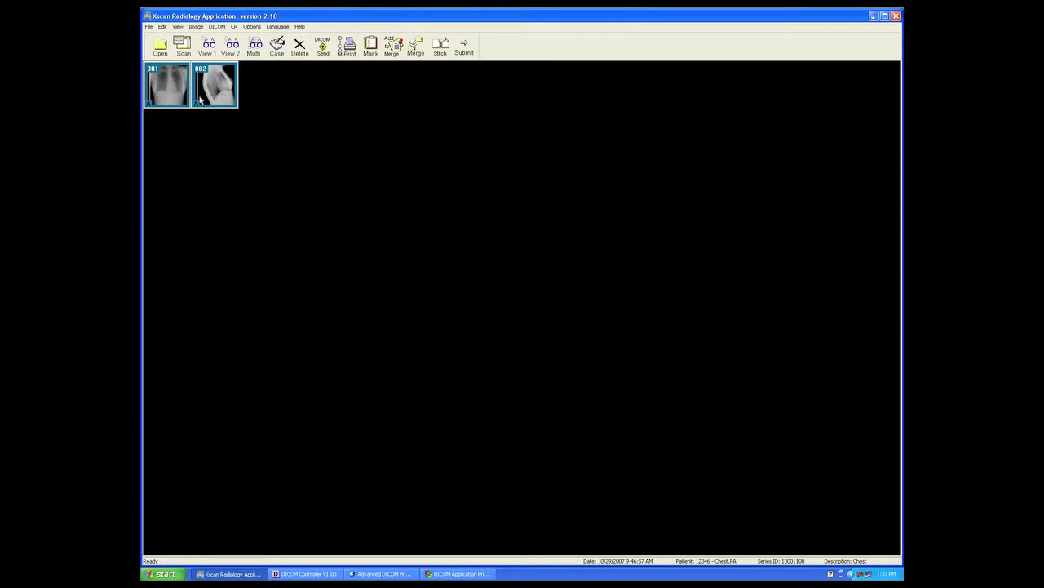
pyautogui.doubleClick(160, 74)
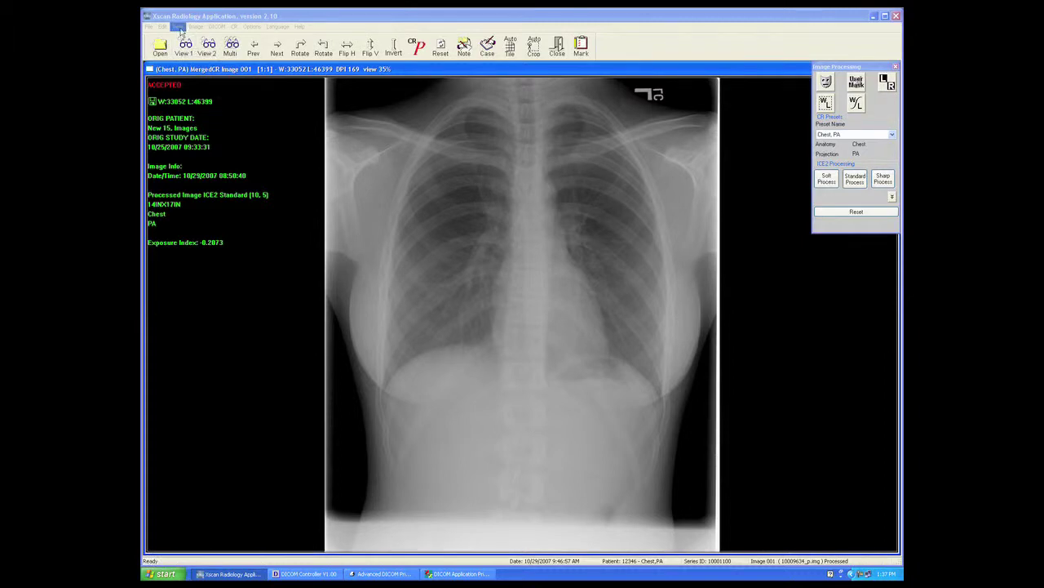
# Show the Annotations and Measurements palette from the View menu and place it beside the image
pyautogui.click(178, 27)
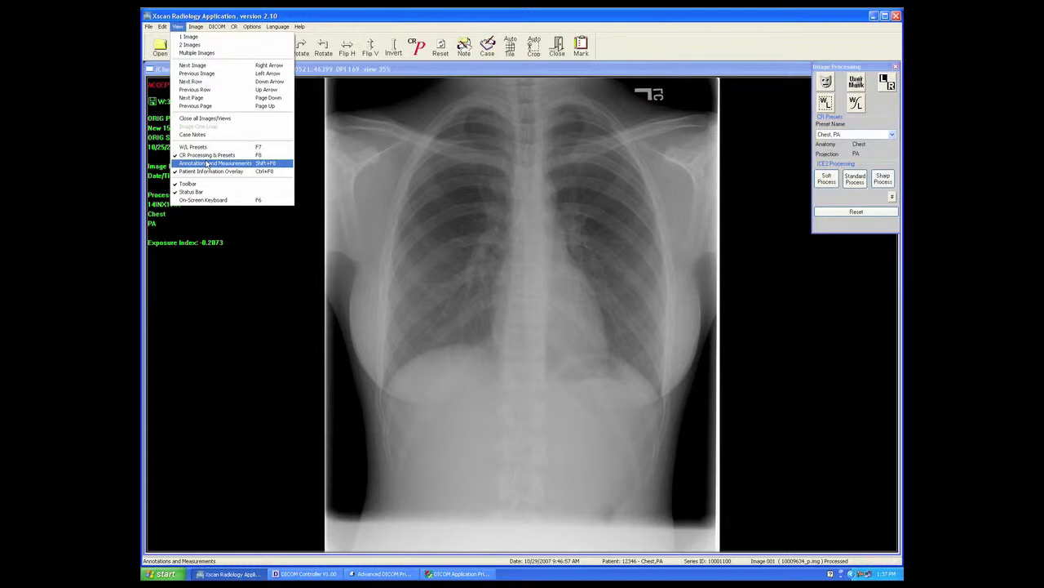
pyautogui.click(262, 163)
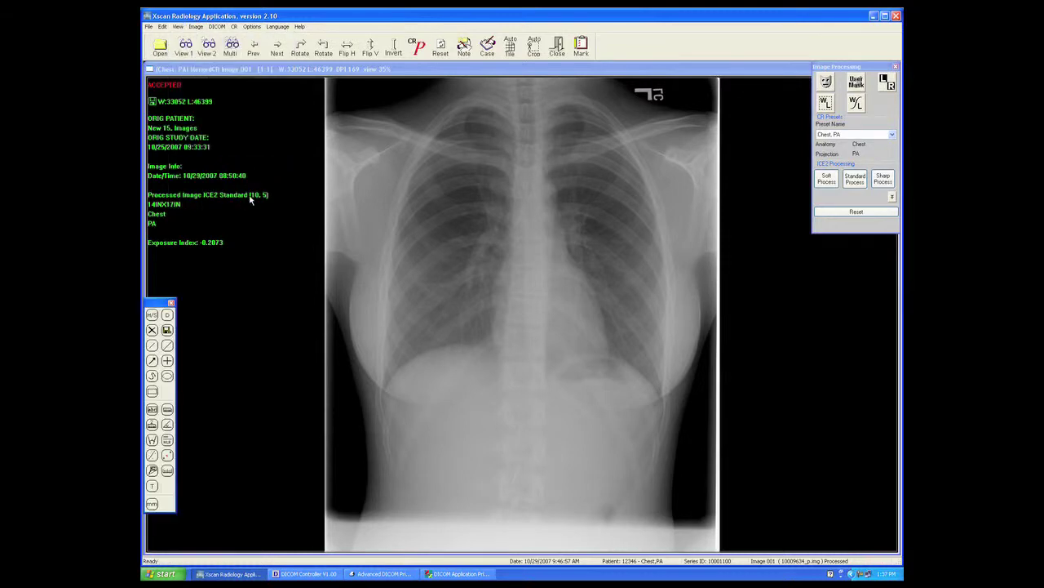
pyautogui.moveTo(159, 304); pyautogui.dragTo(232, 262)
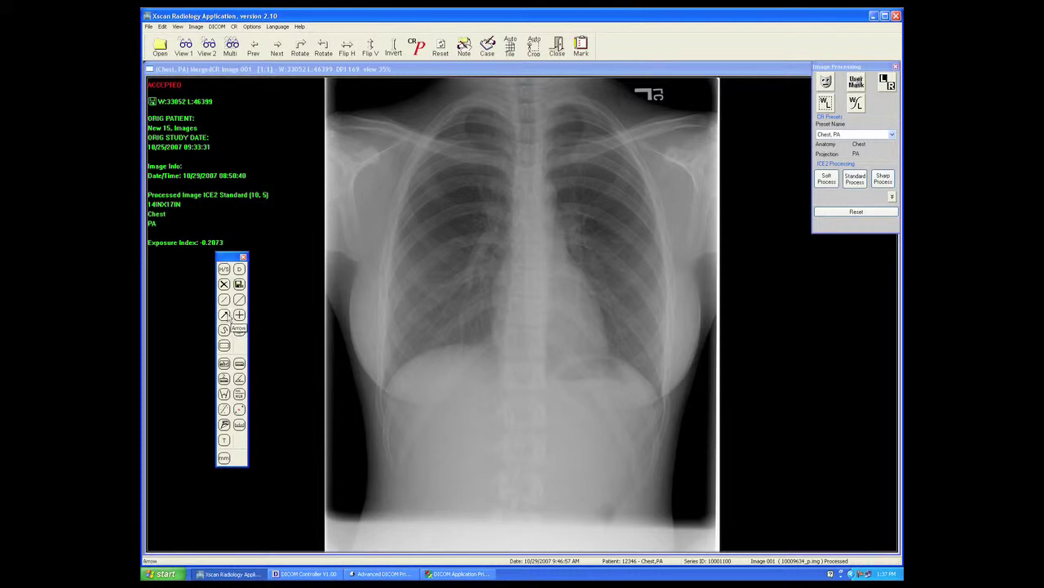
# Draw an arrow into the right lung, a crosshair marker on the left lung and a line on the upper lung
pyautogui.click(224, 314)
pyautogui.moveTo(433, 200)
pyautogui.mouseDown()
pyautogui.moveTo(447, 236)
pyautogui.moveTo(473, 233)
pyautogui.mouseUp()
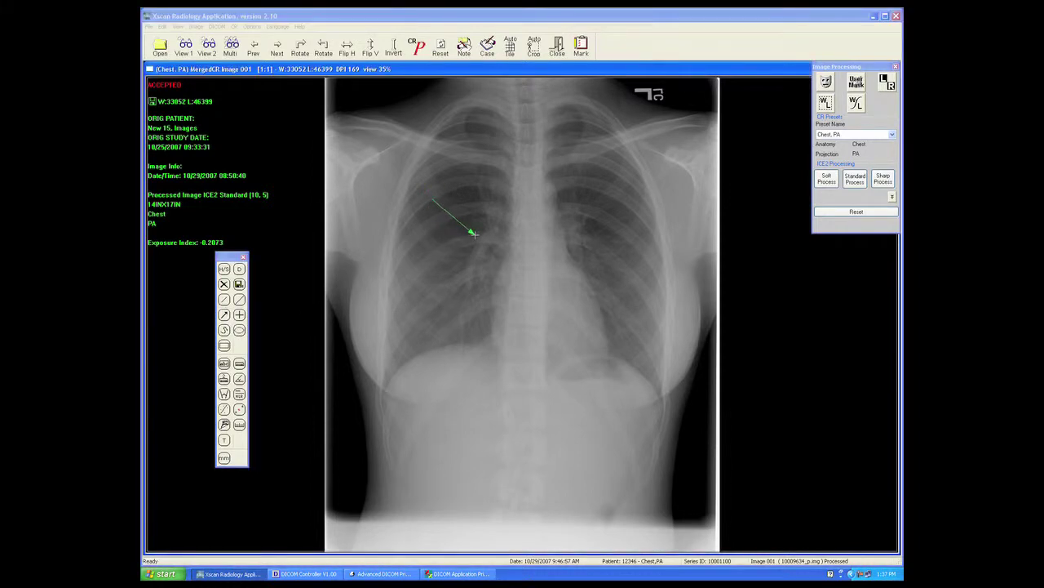
pyautogui.click(239, 315)
pyautogui.click(580, 191)
pyautogui.click(595, 181)
pyautogui.click(225, 310)
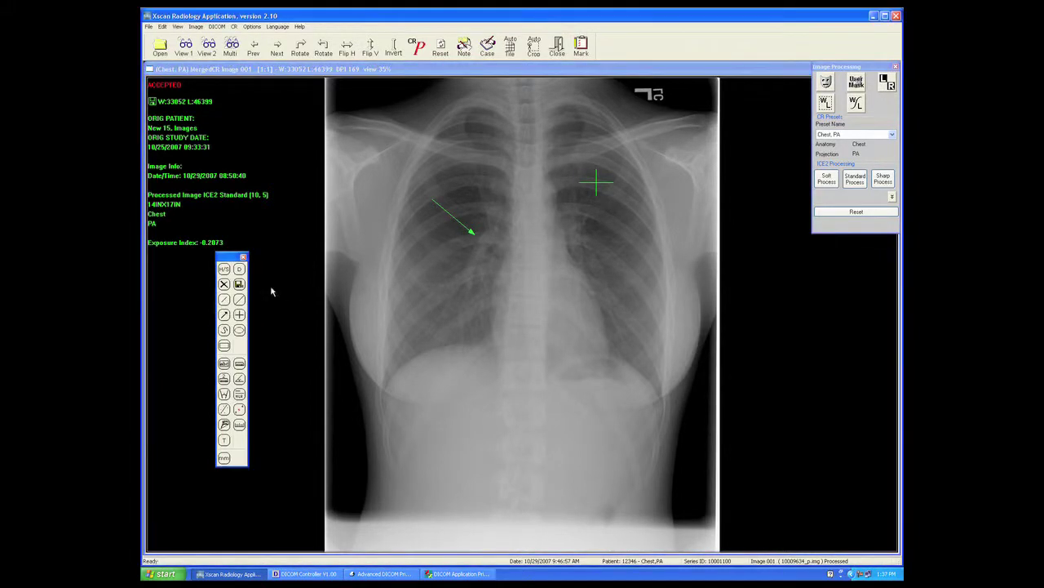
pyautogui.click(443, 135)
pyautogui.moveTo(442, 133); pyautogui.dragTo(494, 155)
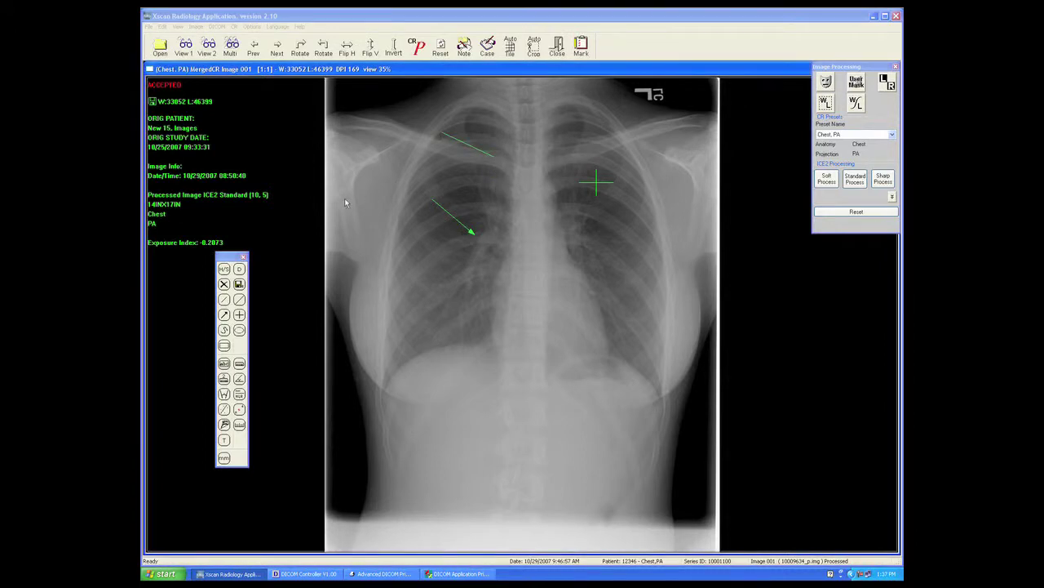
# In annotation defaults, keep both colours green and set both font sizes to 80
pyautogui.click(240, 270)
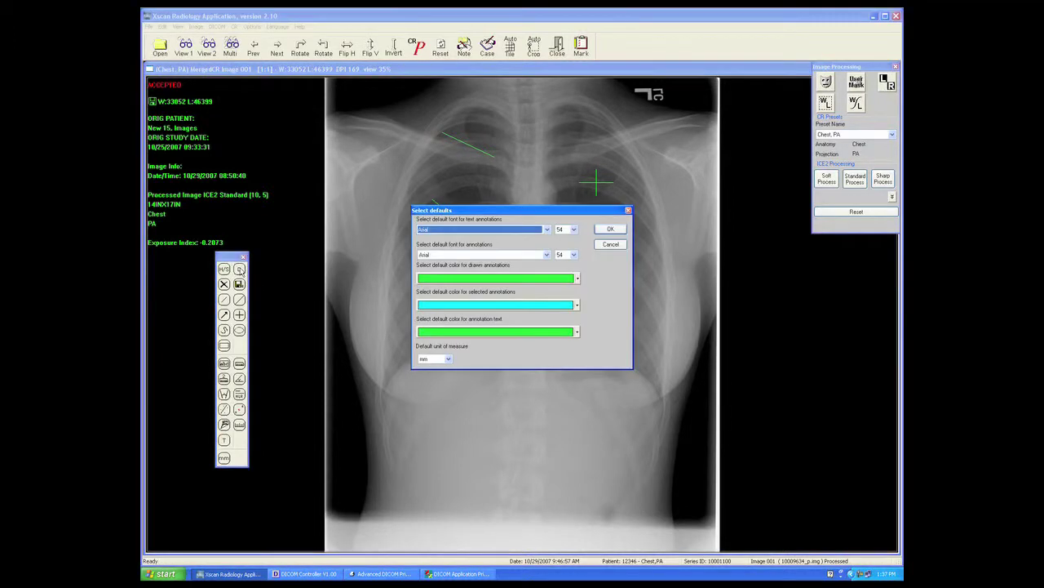
pyautogui.click(577, 278)
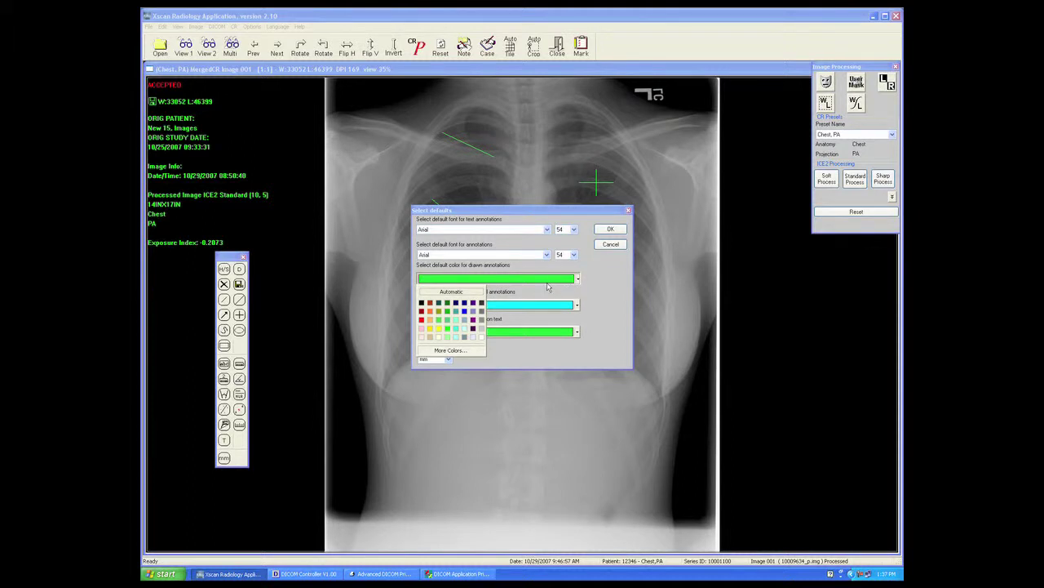
pyautogui.click(577, 332)
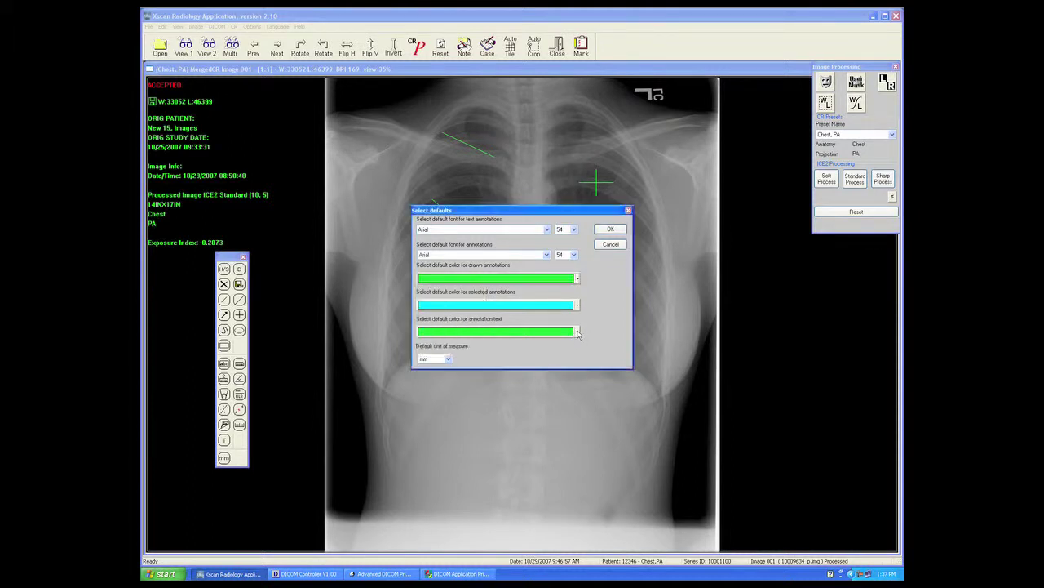
pyautogui.click(577, 332)
pyautogui.click(603, 335)
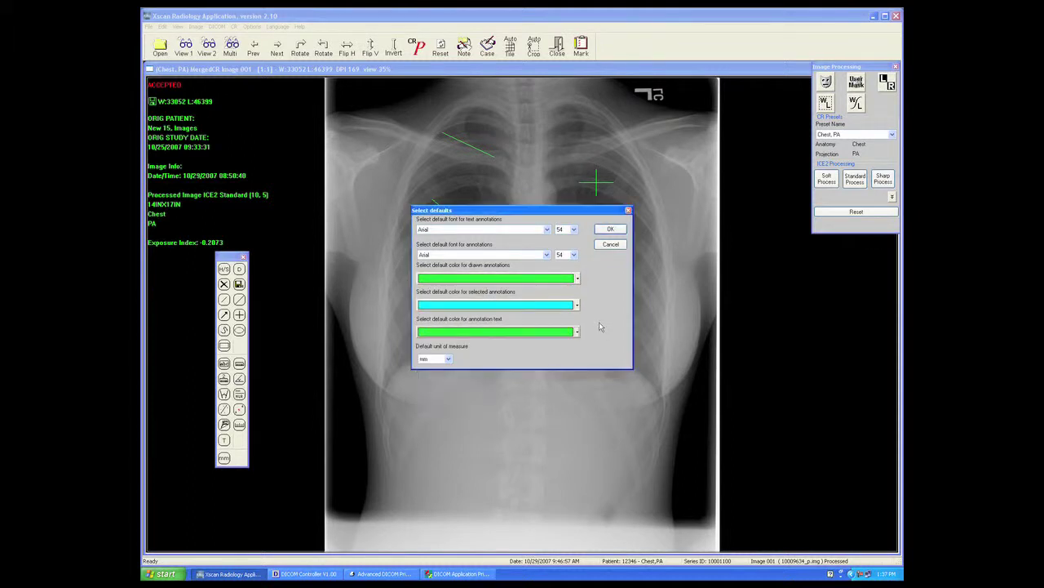
pyautogui.click(574, 229)
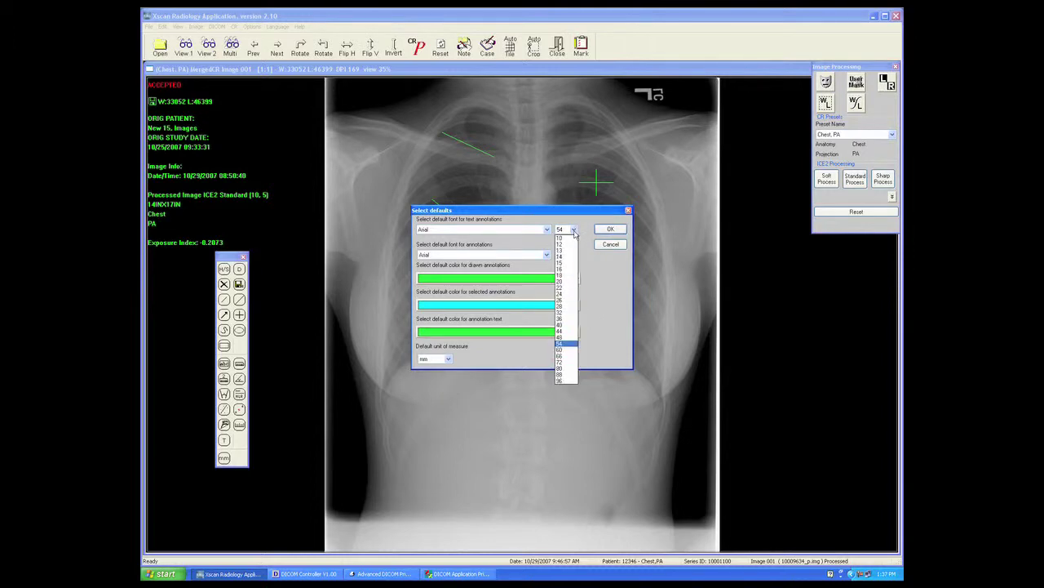
pyautogui.click(575, 369)
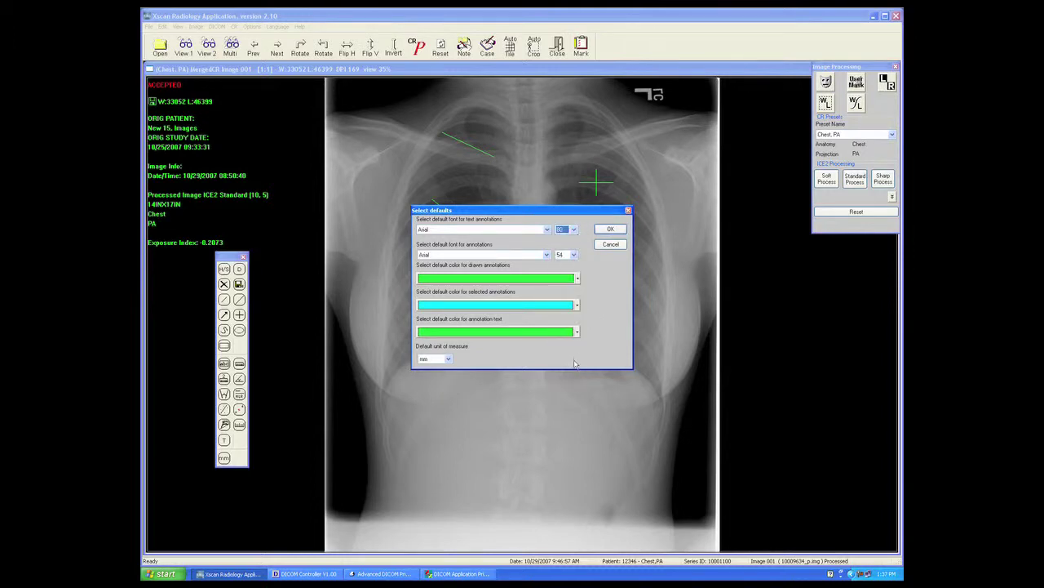
pyautogui.click(574, 254)
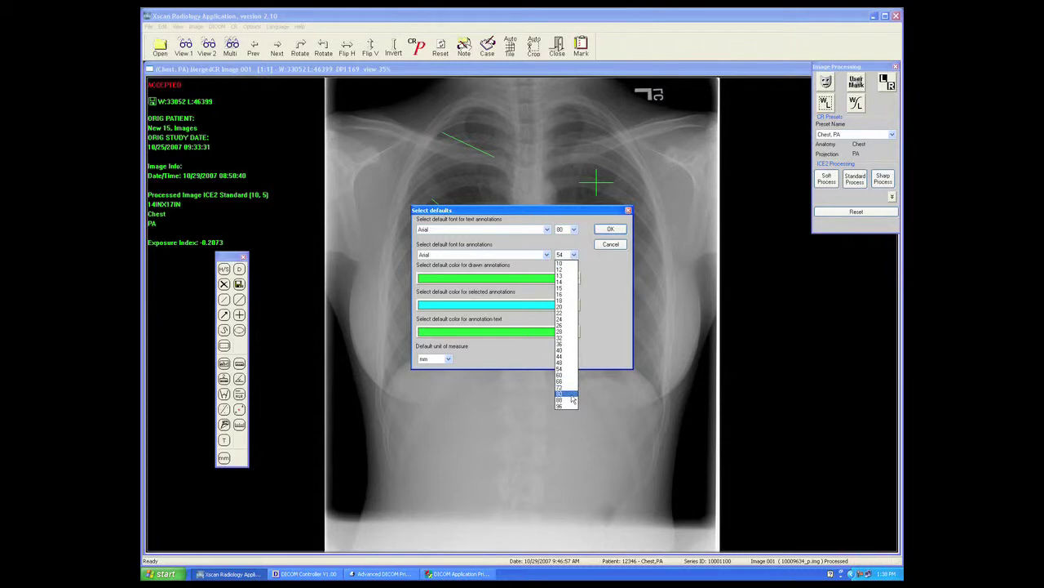
pyautogui.click(565, 395)
pyautogui.click(601, 230)
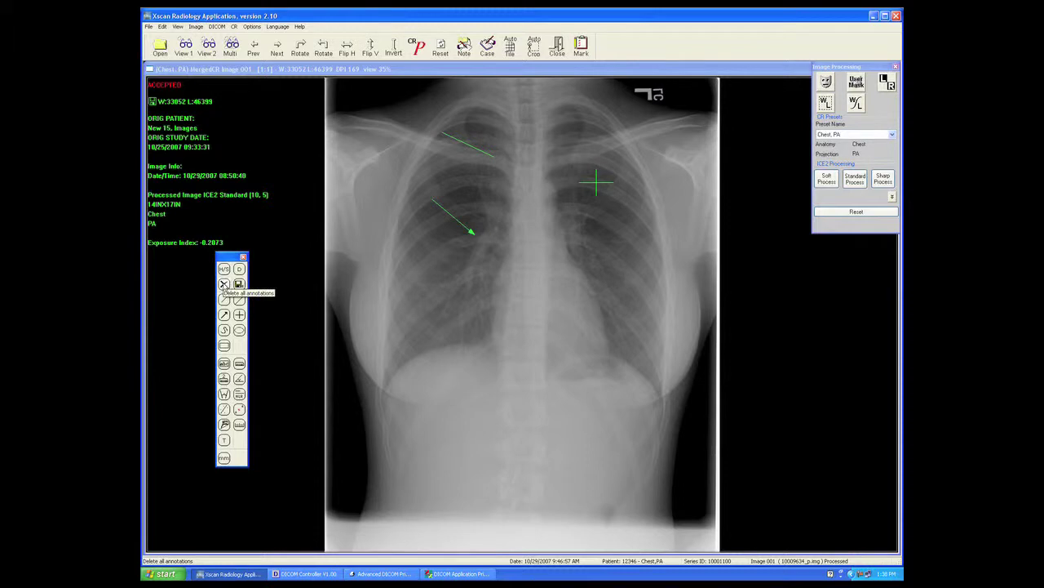
# Delete all annotations from the X-ray and confirm with Yes
pyautogui.click(224, 285)
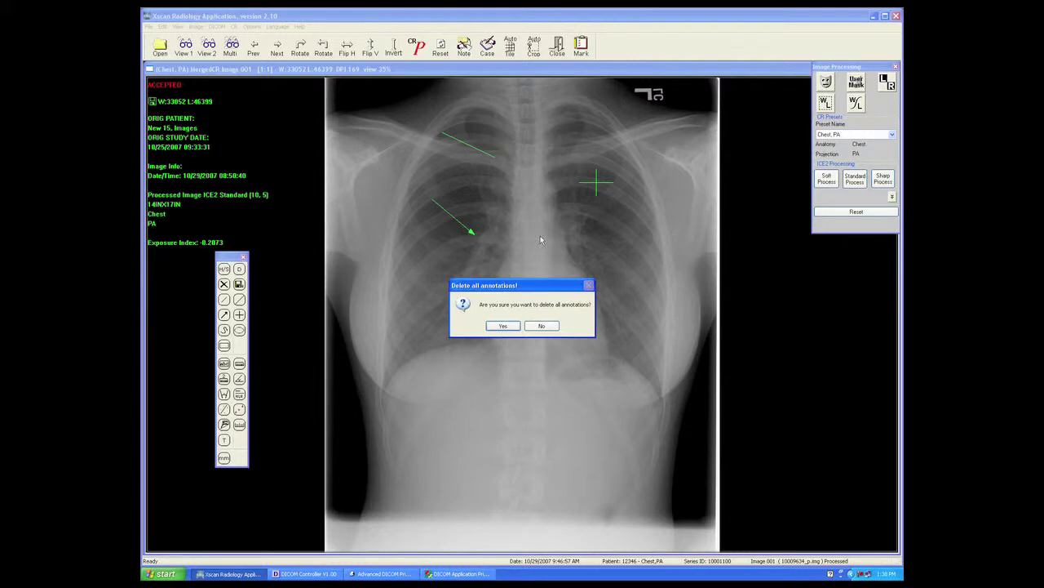
pyautogui.click(501, 325)
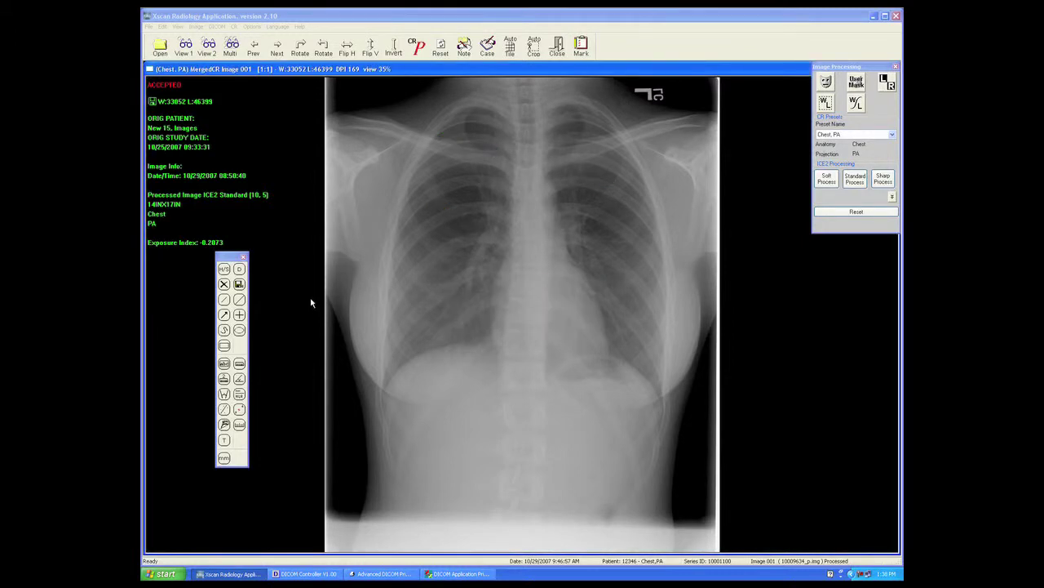
# Draw a short line, a full-width horizontal line, an arrow into the right lung and a left-lung crosshair
pyautogui.click(226, 301)
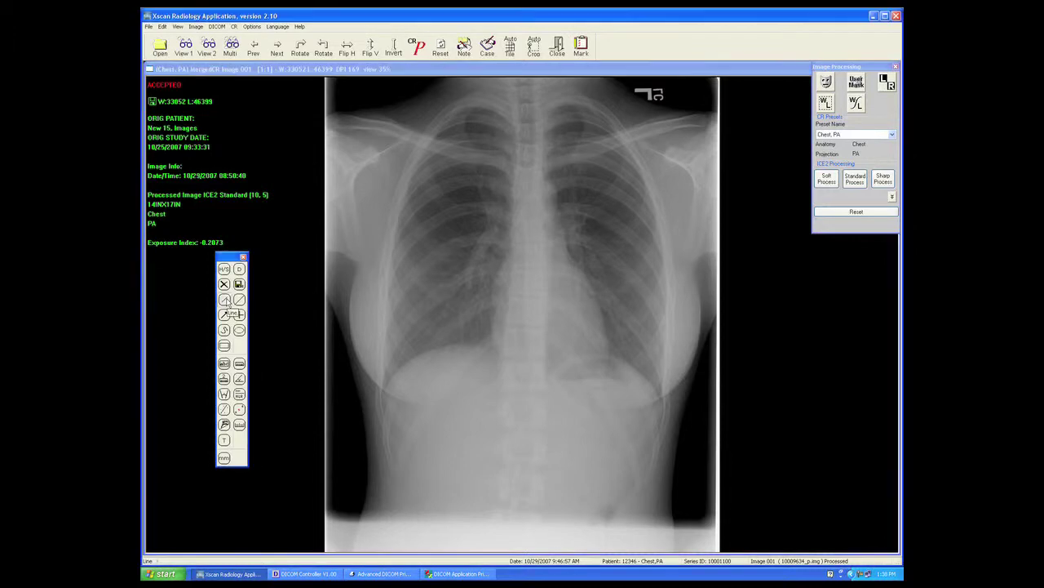
pyautogui.moveTo(388, 145); pyautogui.dragTo(475, 162)
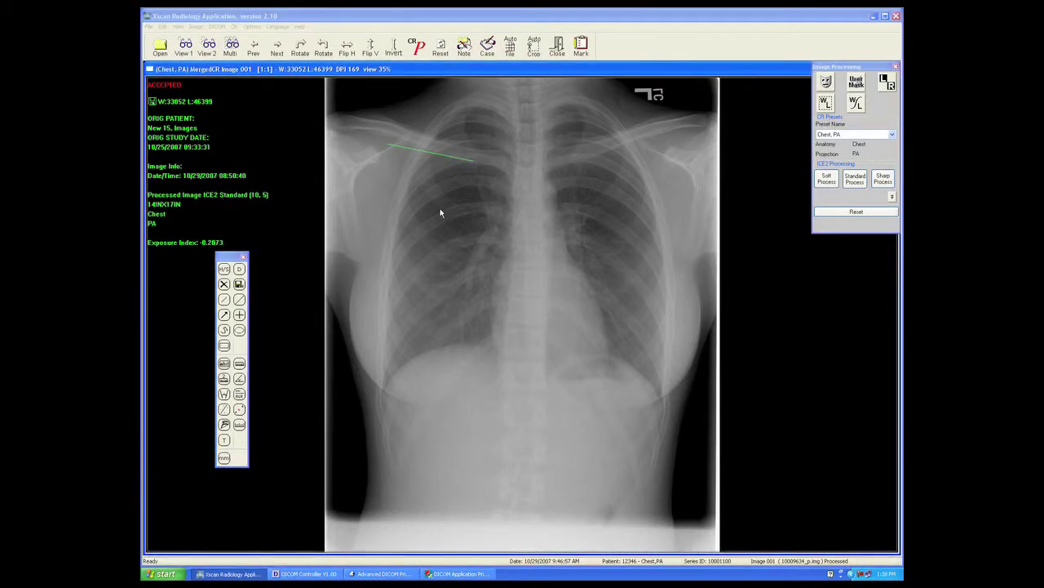
pyautogui.click(239, 300)
pyautogui.moveTo(425, 178); pyautogui.dragTo(541, 184)
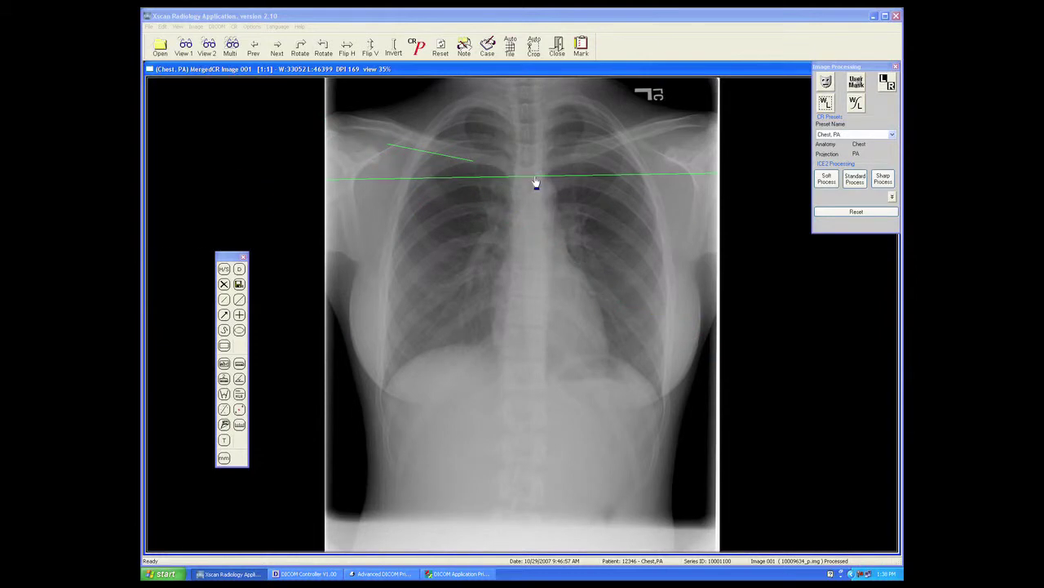
pyautogui.click(224, 315)
pyautogui.moveTo(388, 201); pyautogui.dragTo(444, 231)
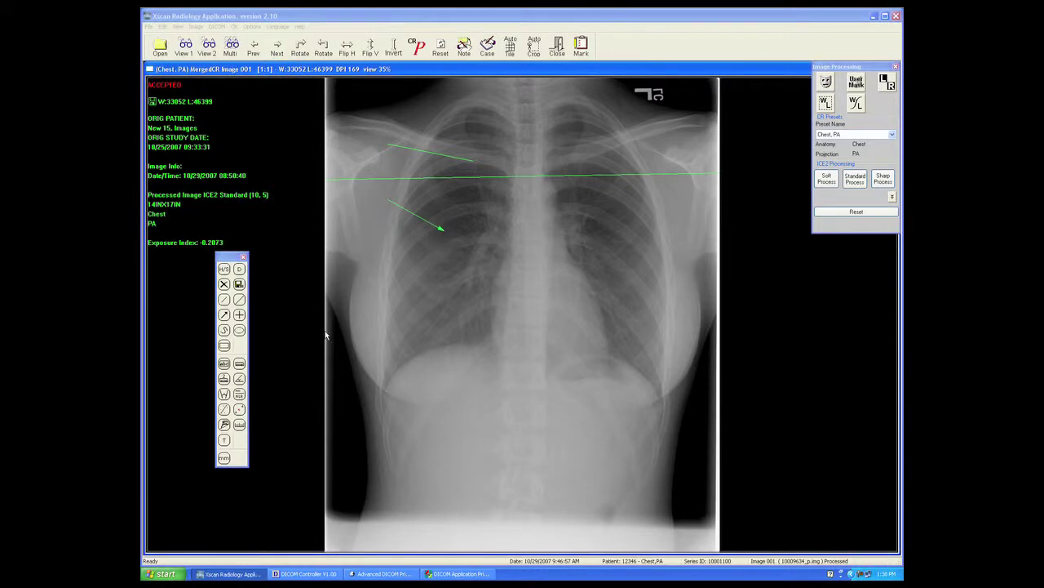
pyautogui.click(240, 319)
pyautogui.moveTo(576, 204); pyautogui.dragTo(651, 247)
# Add freehand lung outlines, a small circle below the right lung and a square on the lower left lung
pyautogui.click(225, 330)
pyautogui.moveTo(387, 240)
pyautogui.mouseDown()
pyautogui.moveTo(447, 278)
pyautogui.moveTo(490, 237)
pyautogui.moveTo(494, 202)
pyautogui.moveTo(507, 197)
pyautogui.moveTo(639, 195)
pyautogui.moveTo(659, 208)
pyautogui.moveTo(598, 267)
pyautogui.moveTo(571, 258)
pyautogui.moveTo(531, 210)
pyautogui.mouseUp()
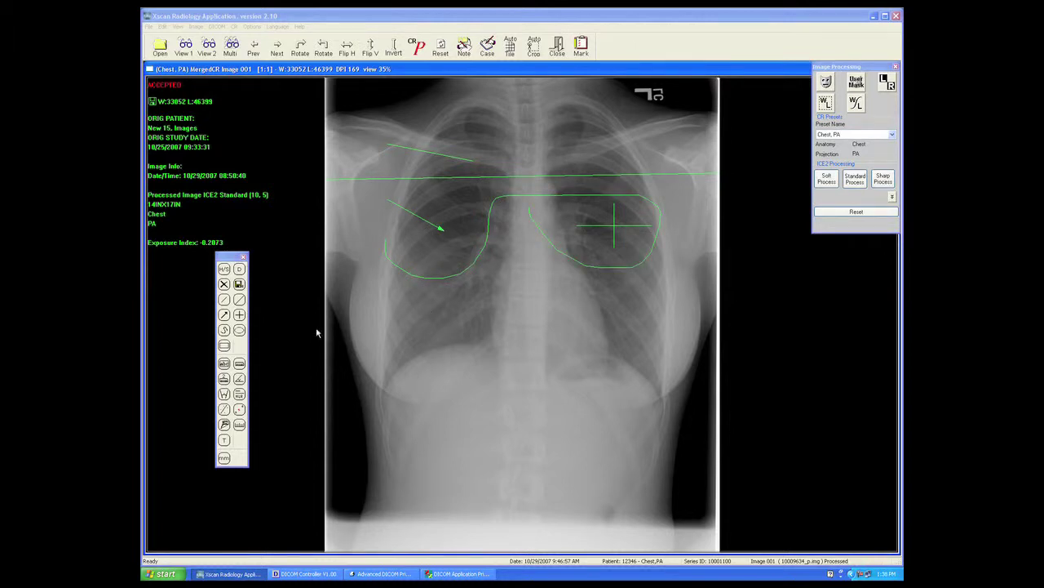
pyautogui.click(239, 331)
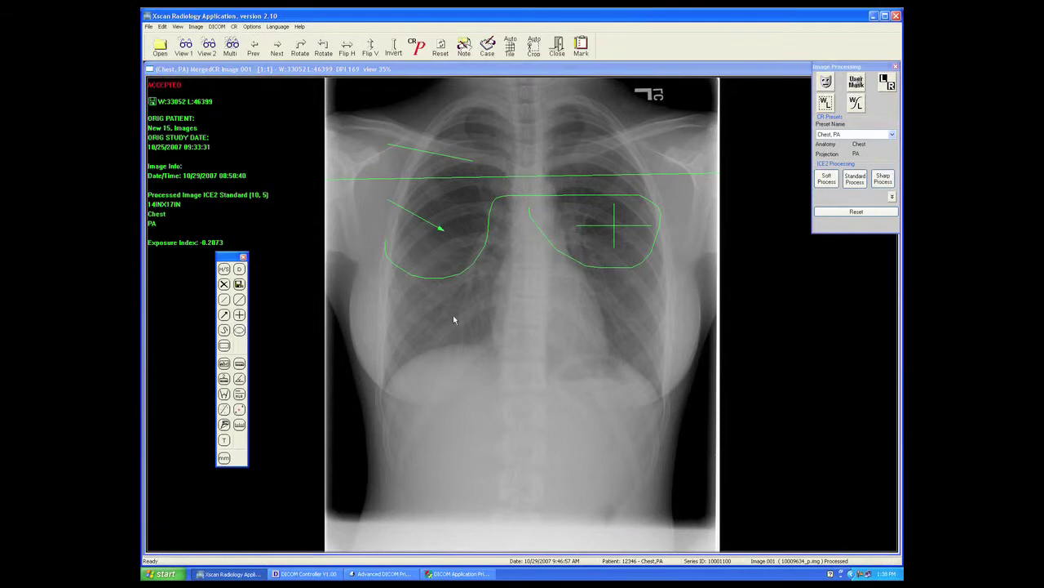
pyautogui.moveTo(443, 287)
pyautogui.mouseDown()
pyautogui.moveTo(483, 310)
pyautogui.moveTo(468, 318)
pyautogui.mouseUp()
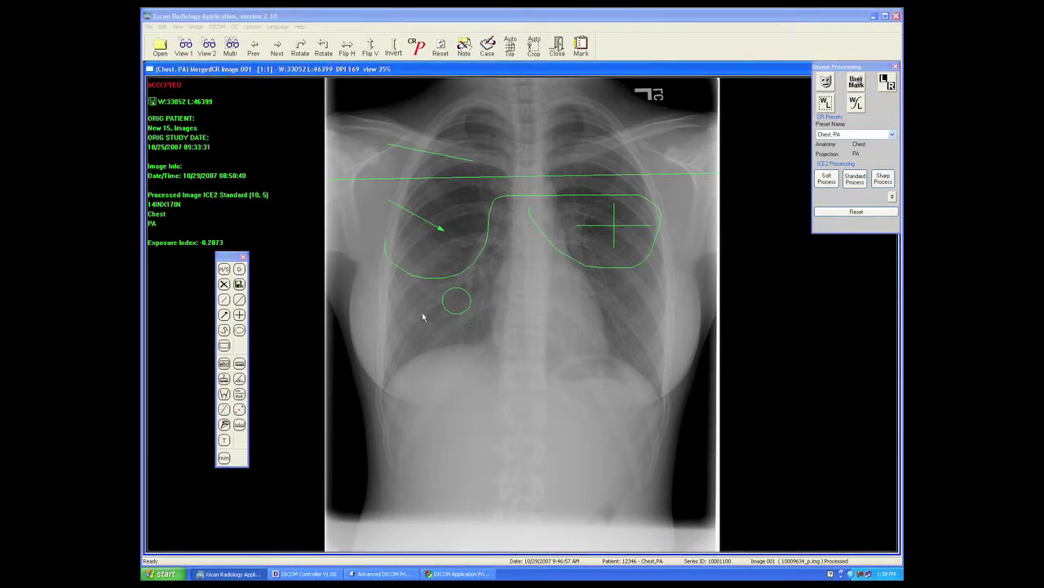
pyautogui.click(225, 350)
pyautogui.moveTo(558, 282)
pyautogui.mouseDown()
pyautogui.moveTo(559, 307)
pyautogui.moveTo(598, 313)
pyautogui.moveTo(602, 326)
pyautogui.mouseUp()
# Reposition and resize the small circle, delete it, then clear all remaining annotations
pyautogui.click(454, 314)
pyautogui.moveTo(455, 314)
pyautogui.mouseDown()
pyautogui.moveTo(478, 310)
pyautogui.moveTo(425, 315)
pyautogui.mouseUp()
pyautogui.moveTo(441, 301)
pyautogui.mouseDown()
pyautogui.moveTo(478, 301)
pyautogui.moveTo(446, 304)
pyautogui.mouseUp()
pyautogui.rightClick(447, 305)
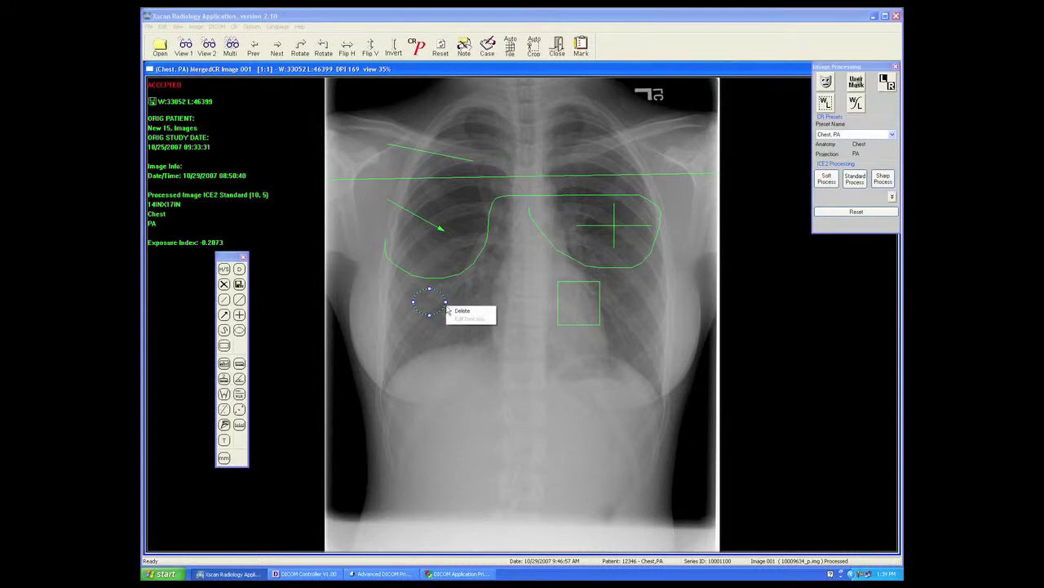
pyautogui.click(461, 310)
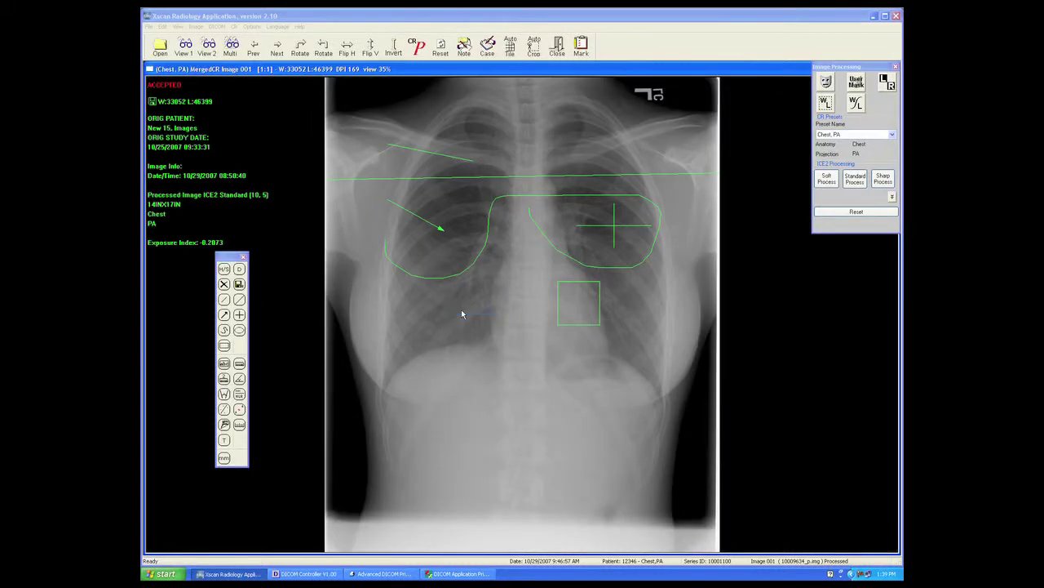
pyautogui.click(223, 285)
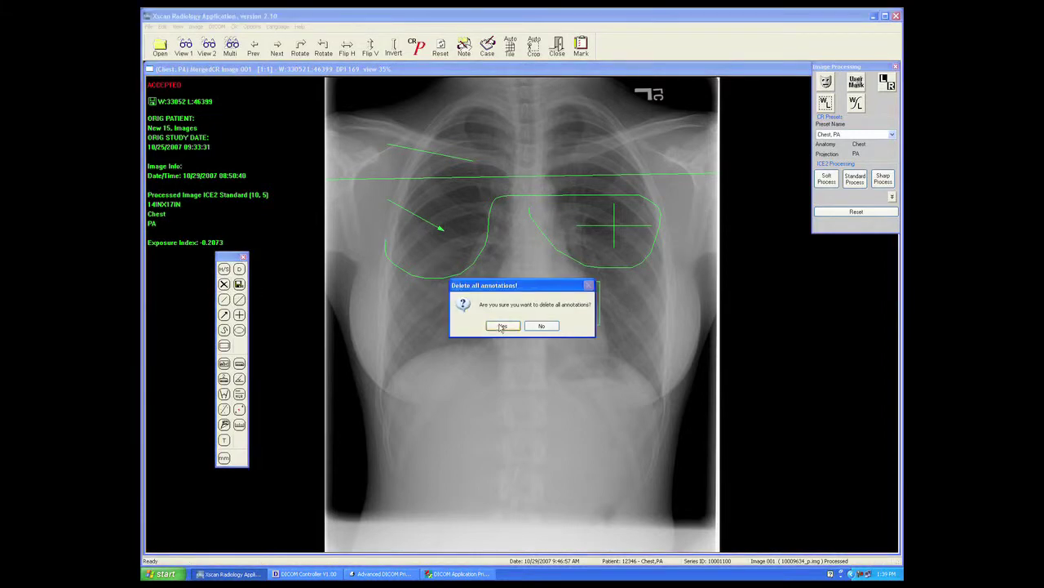
pyautogui.click(503, 325)
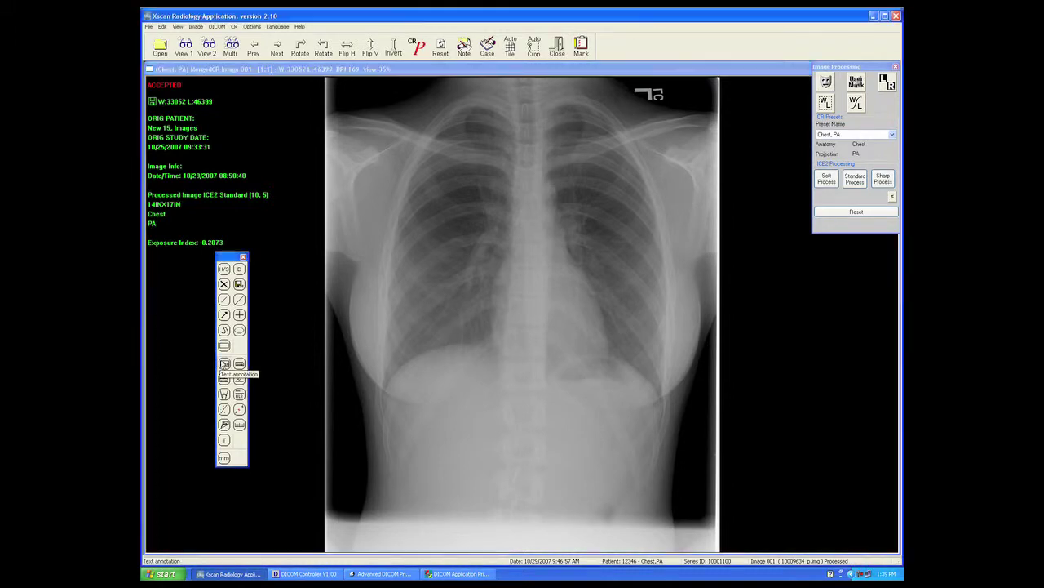
# Place a 'Free Text' text annotation over the lower lung
pyautogui.moveTo(375, 285)
pyautogui.mouseDown()
pyautogui.moveTo(427, 310)
pyautogui.moveTo(477, 310)
pyautogui.mouseUp()
pyautogui.write('F')
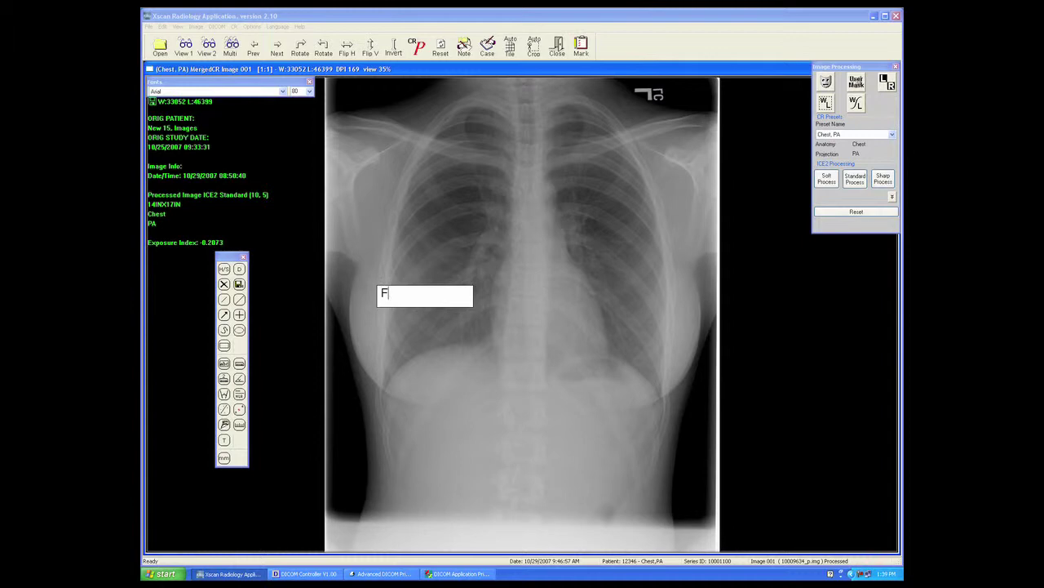
pyautogui.write('ree Text')
pyautogui.click(479, 320)
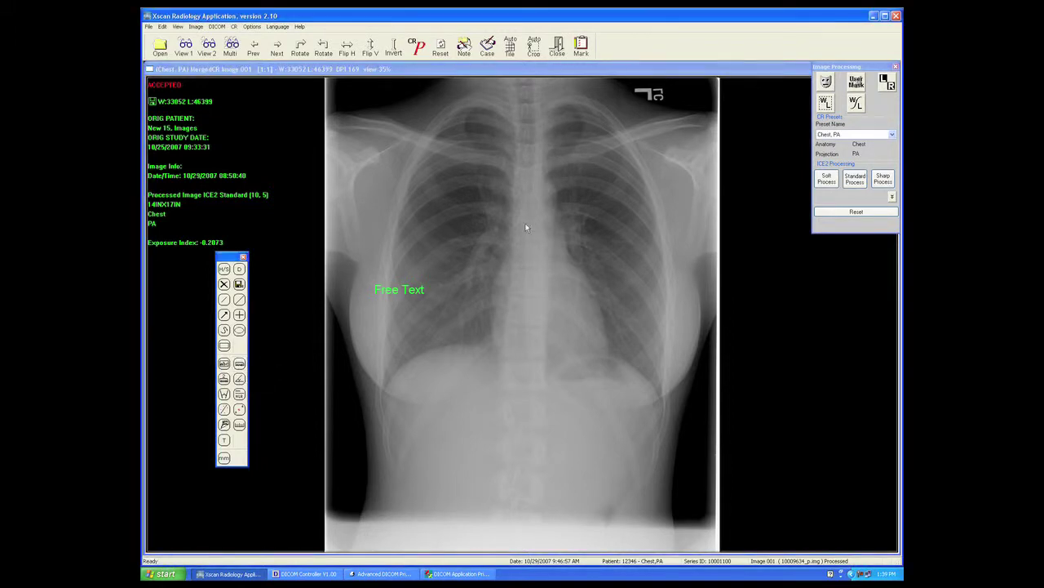
# Measure 46.16 mm across the upper mediastinum and add a 104.97 mm measurement across the lung
pyautogui.click(506, 192)
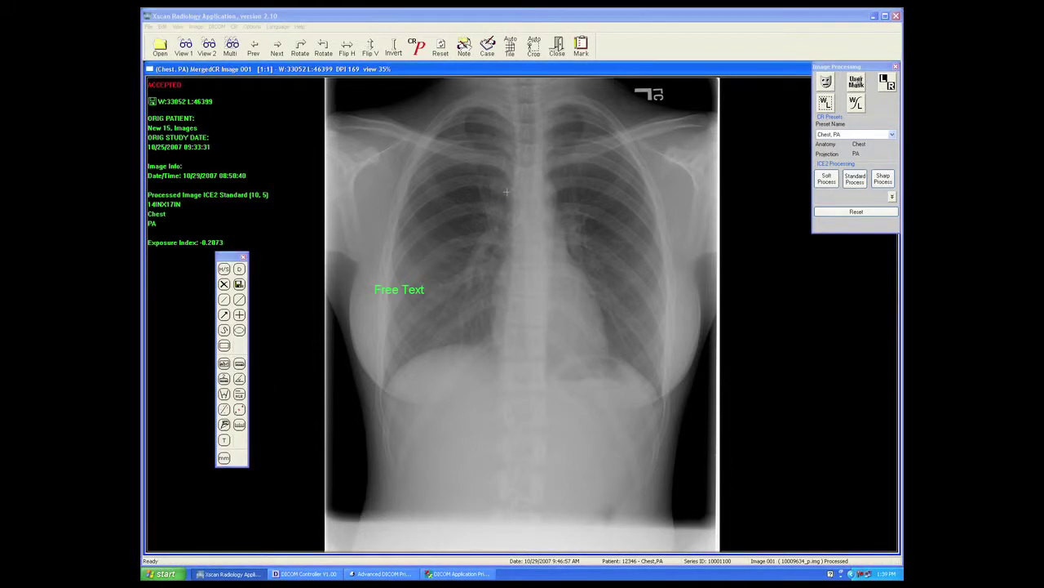
pyautogui.click(558, 193)
pyautogui.click(396, 226)
pyautogui.click(507, 230)
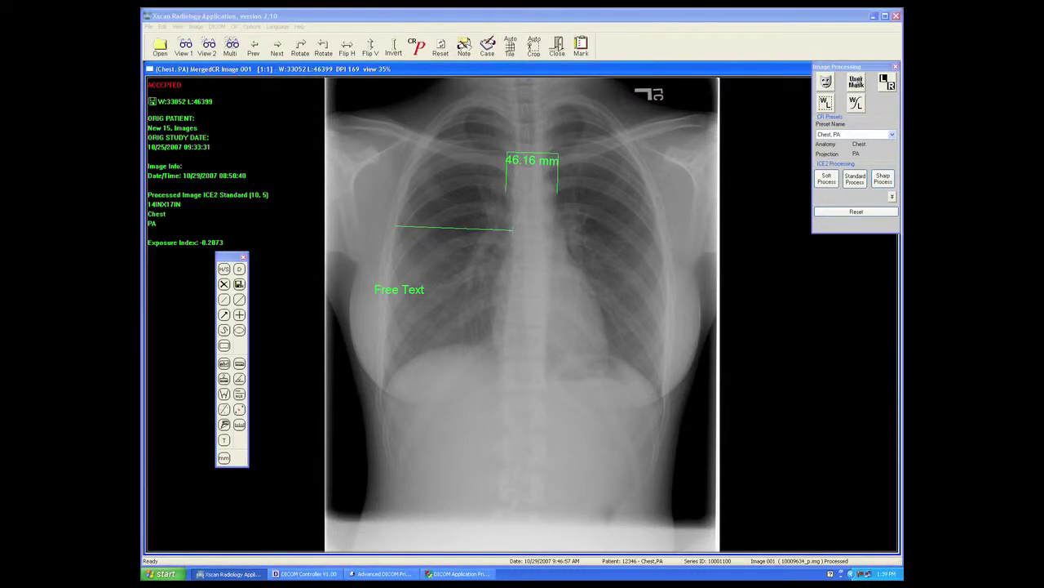
pyautogui.moveTo(512, 230)
pyautogui.mouseDown()
pyautogui.moveTo(510, 263)
pyautogui.moveTo(506, 200)
pyautogui.moveTo(494, 257)
pyautogui.mouseUp()
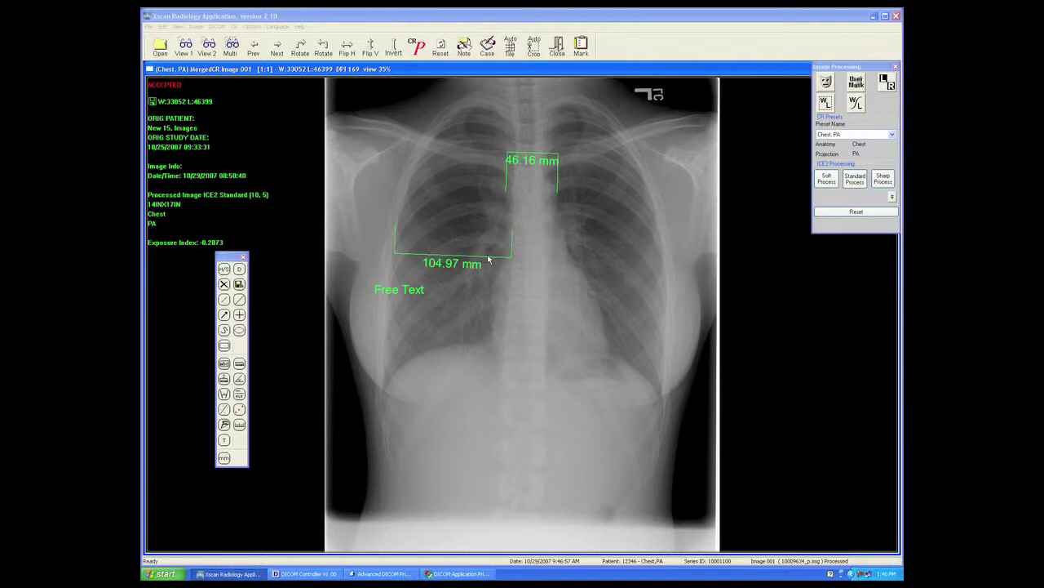
# Adjust the second measurement to 104.70 mm and move it over the right-hand lung
pyautogui.click(491, 257)
pyautogui.moveTo(514, 230)
pyautogui.mouseDown()
pyautogui.moveTo(548, 231)
pyautogui.moveTo(509, 230)
pyautogui.moveTo(509, 242)
pyautogui.moveTo(512, 221)
pyautogui.mouseUp()
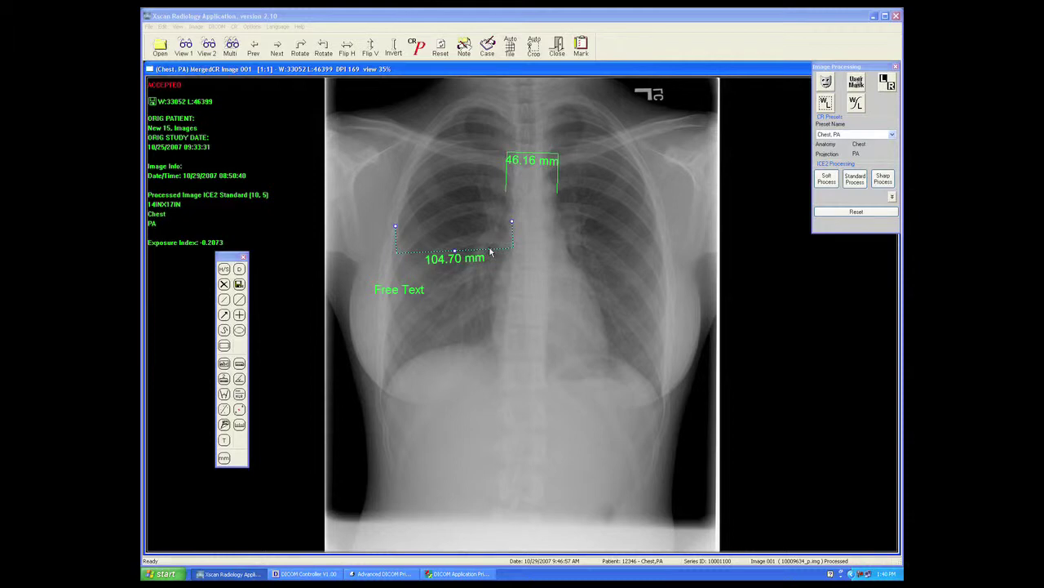
pyautogui.moveTo(489, 248); pyautogui.dragTo(641, 242)
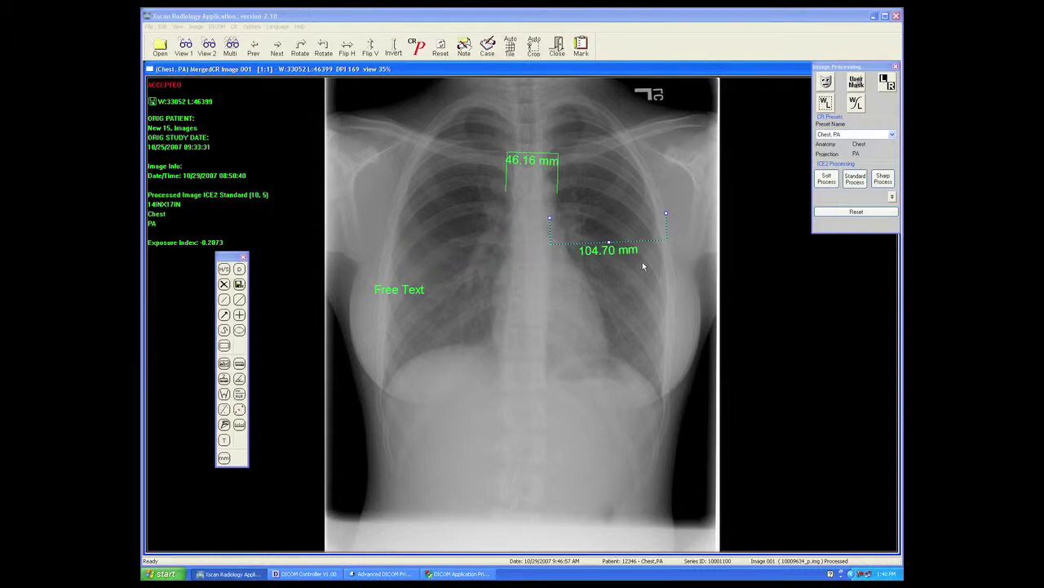
# Switch units to centimetres and draw an 11.32 cm measurement below the 104.70 mm one
pyautogui.click(426, 306)
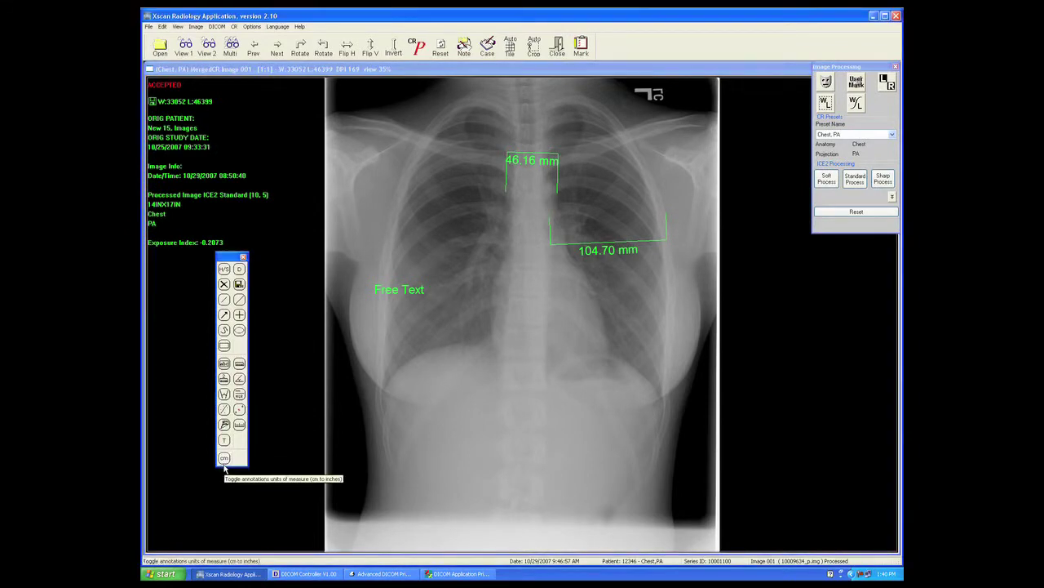
pyautogui.click(224, 458)
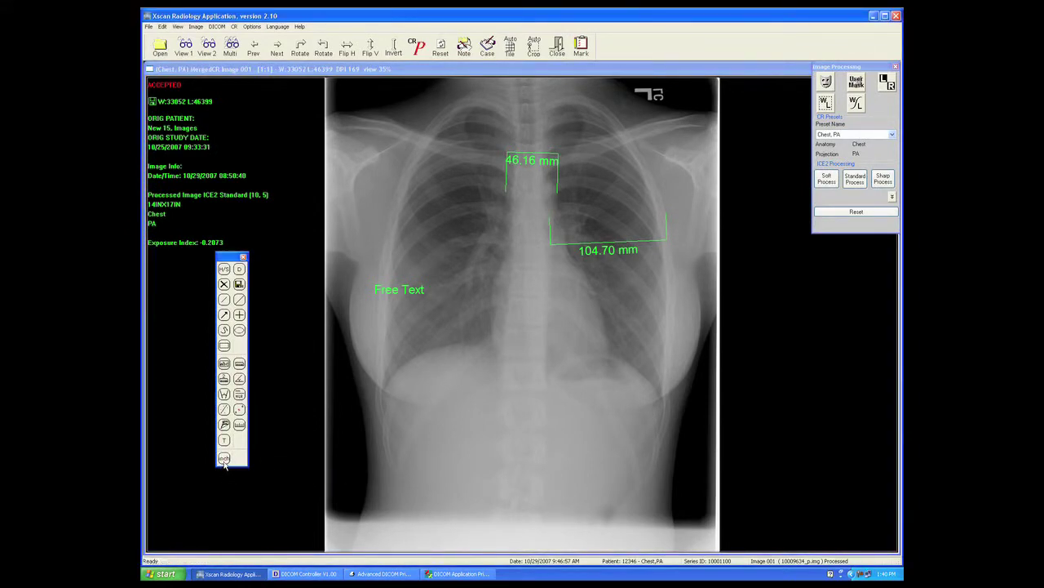
pyautogui.click(225, 459)
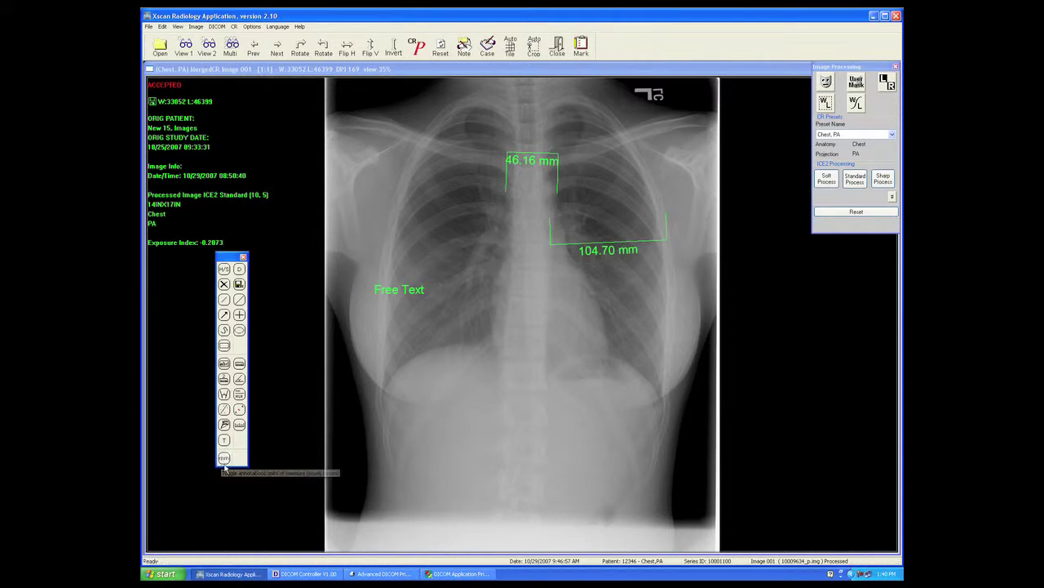
pyautogui.click(225, 459)
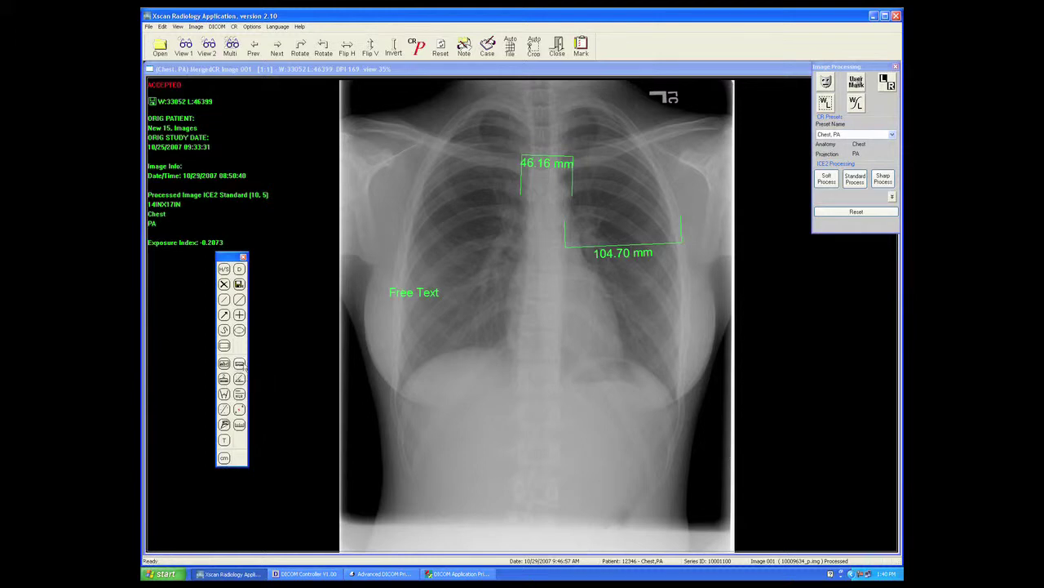
pyautogui.moveTo(563, 274)
pyautogui.mouseDown()
pyautogui.moveTo(673, 270)
pyautogui.moveTo(689, 283)
pyautogui.mouseUp()
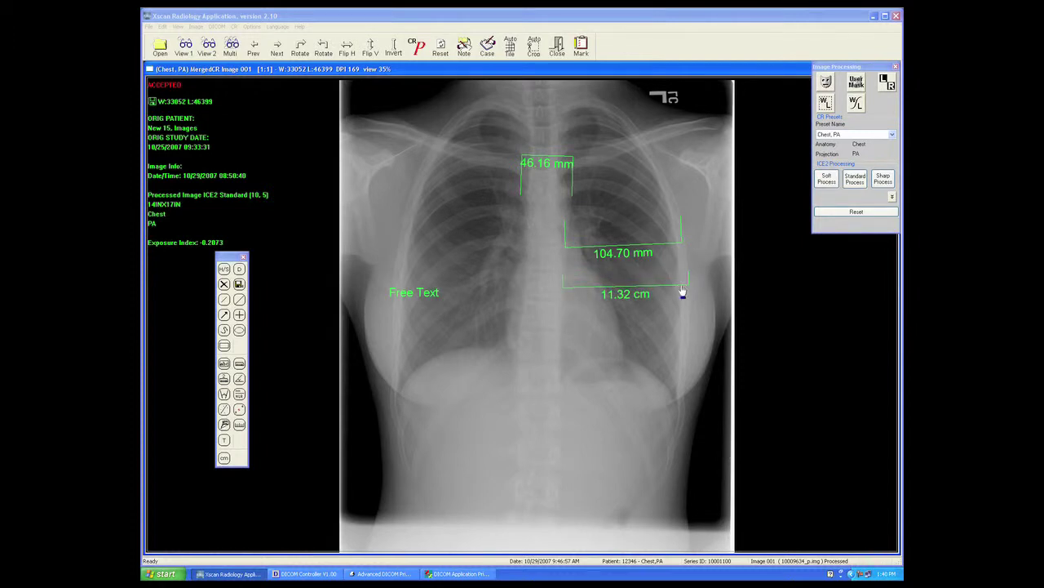
# Switch units to inches and draw a 4.57 inch measurement below the 11.32 cm one
pyautogui.click(224, 456)
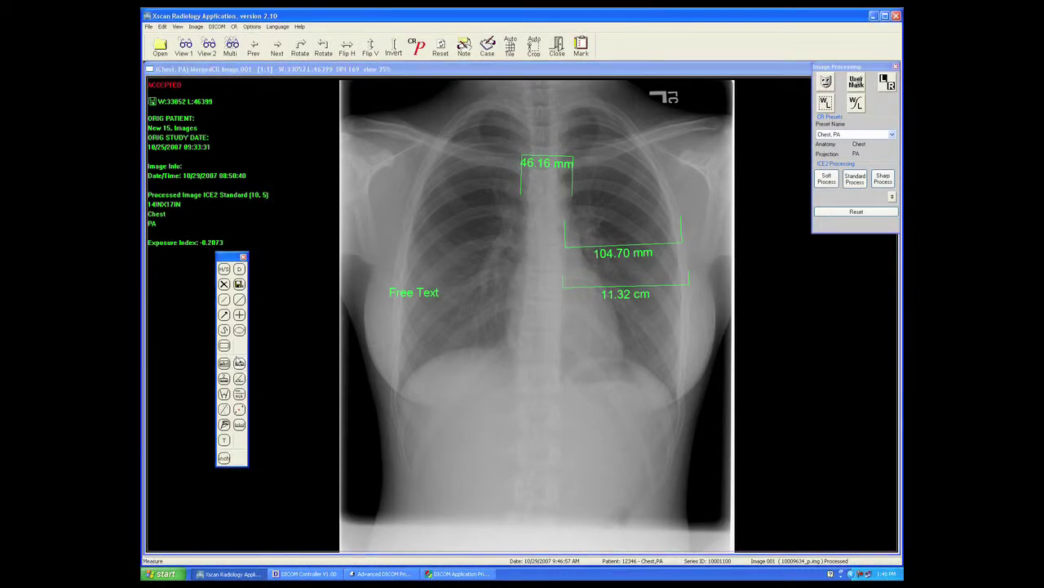
pyautogui.click(239, 363)
pyautogui.moveTo(559, 316); pyautogui.dragTo(688, 311)
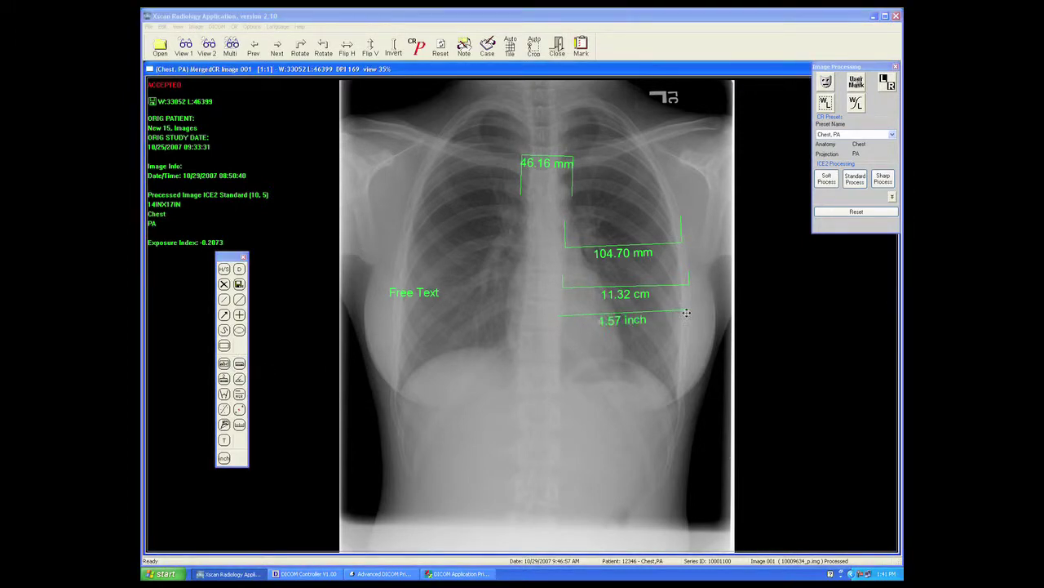
pyautogui.click(682, 339)
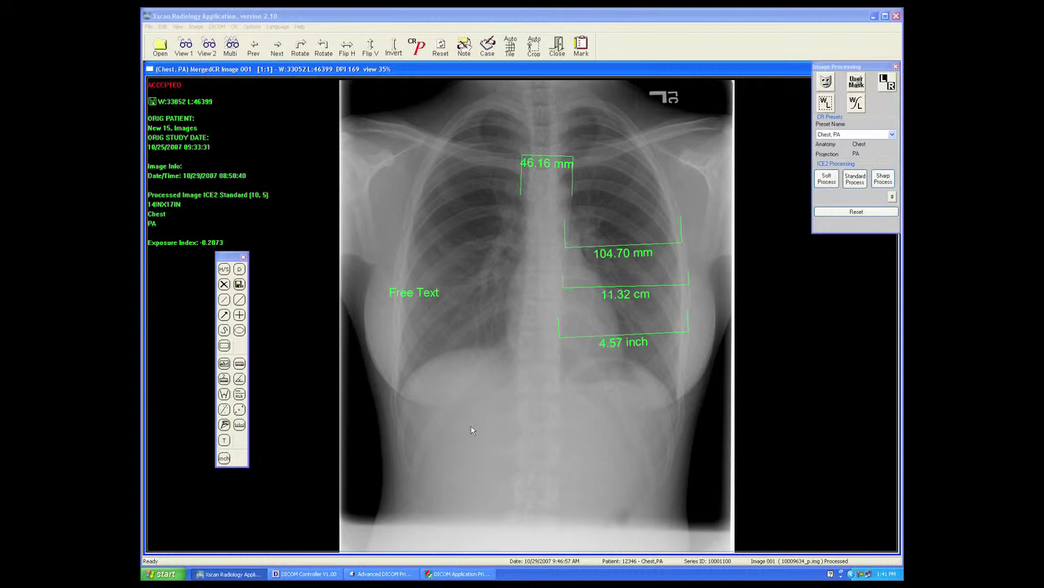
# Clear all annotations and measure a 41° angle at the lower left chest
pyautogui.click(223, 285)
pyautogui.press('Return')
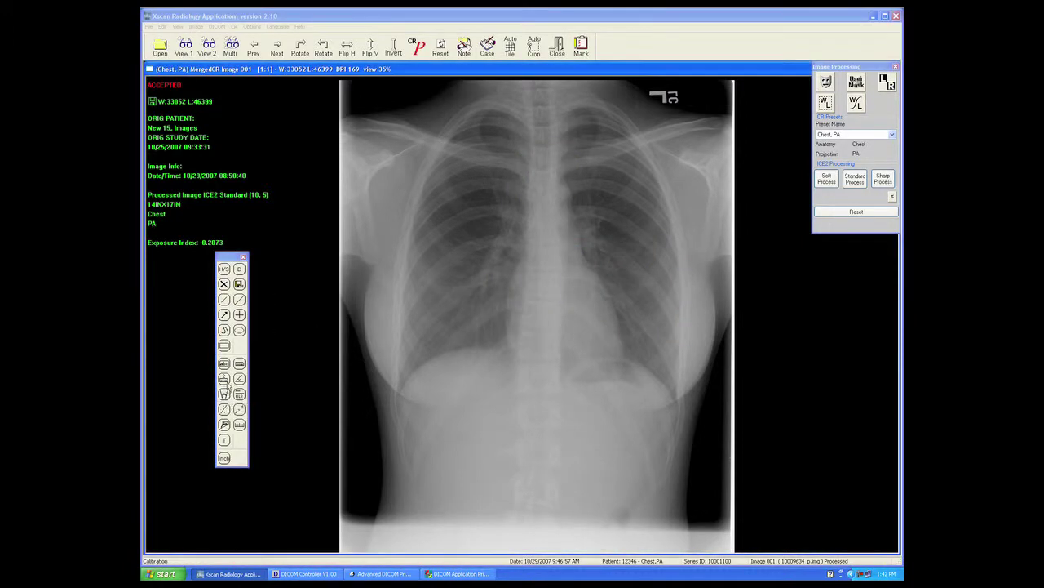
pyautogui.click(239, 378)
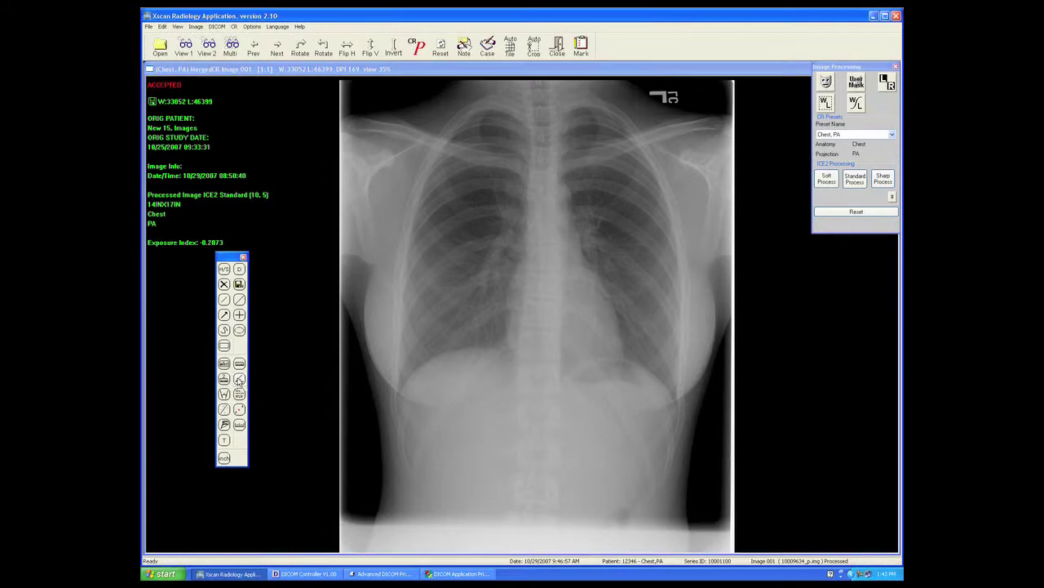
pyautogui.click(395, 398)
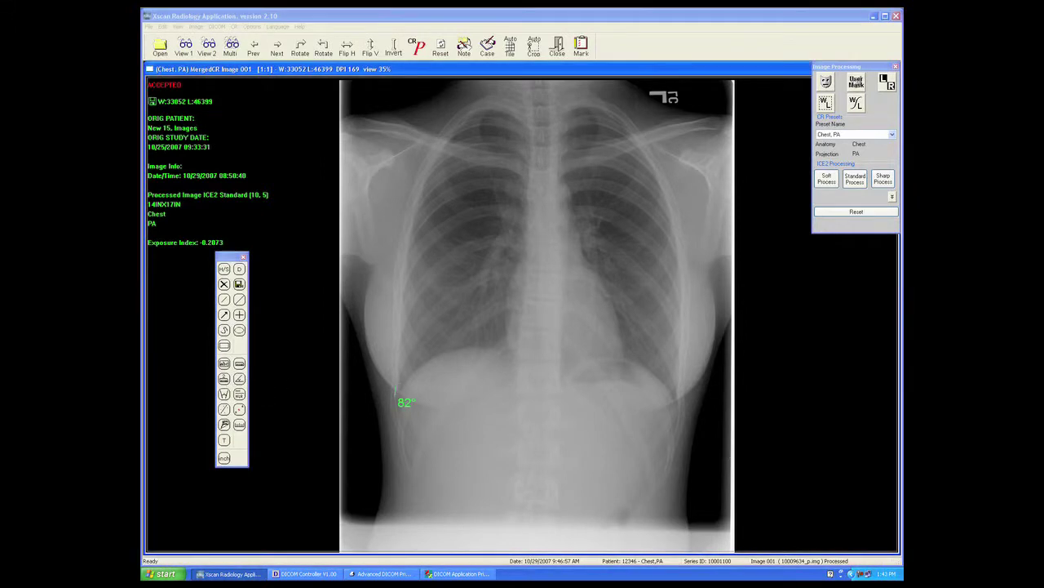
pyautogui.click(396, 327)
pyautogui.click(435, 359)
pyautogui.click(422, 357)
# Draw two Cobb angle lines mid-chest, giving a 4° Cobb angle
pyautogui.click(225, 395)
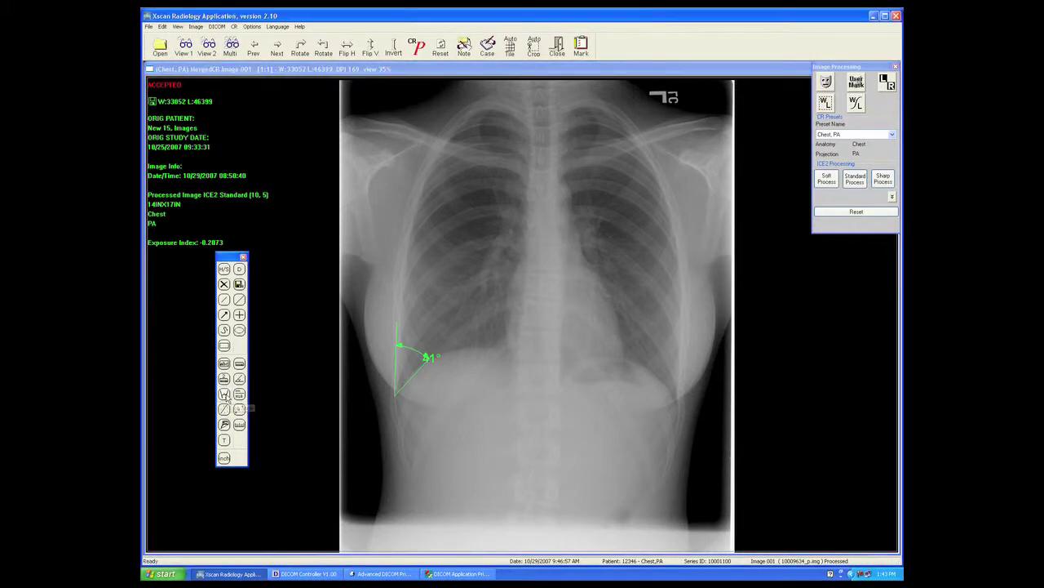
pyautogui.click(515, 217)
pyautogui.moveTo(539, 218); pyautogui.dragTo(580, 218)
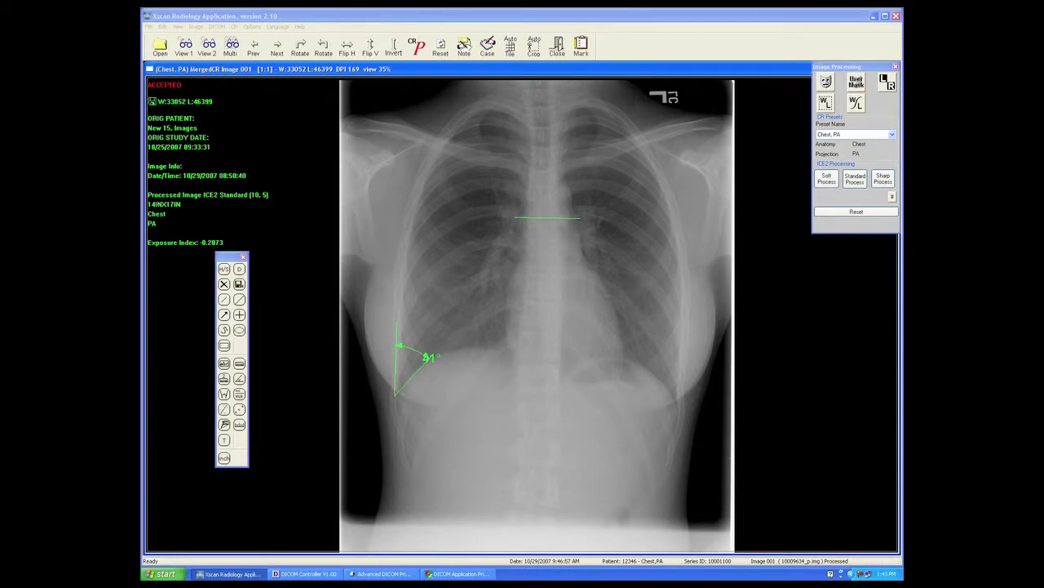
pyautogui.moveTo(503, 269); pyautogui.dragTo(598, 277)
# Measure a 39.2% heart-to-lung ratio from the heart and chest width lines
pyautogui.click(239, 396)
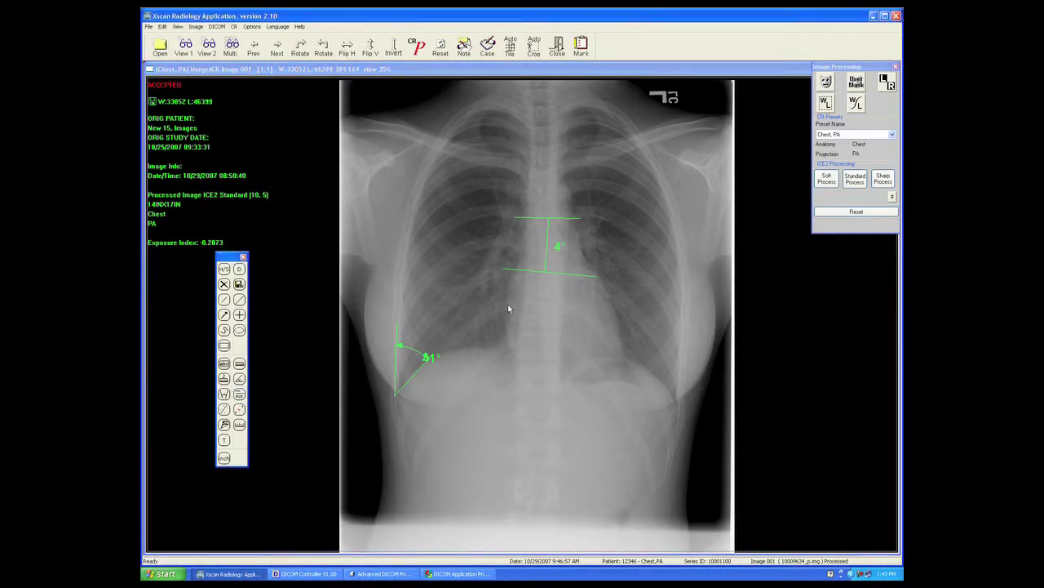
pyautogui.moveTo(507, 305); pyautogui.dragTo(520, 305)
pyautogui.moveTo(588, 311); pyautogui.dragTo(616, 315)
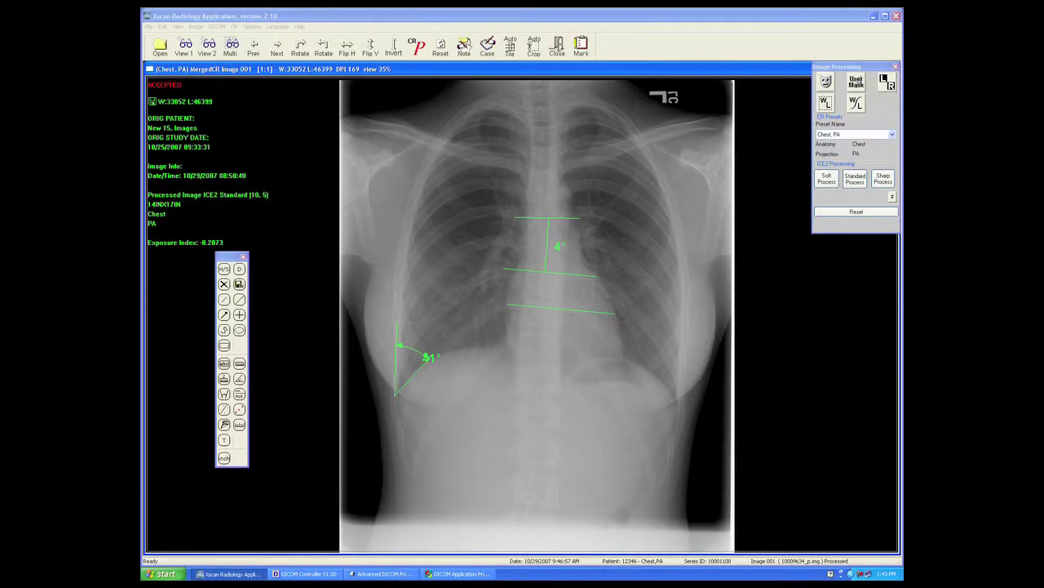
pyautogui.moveTo(405, 316); pyautogui.dragTo(676, 332)
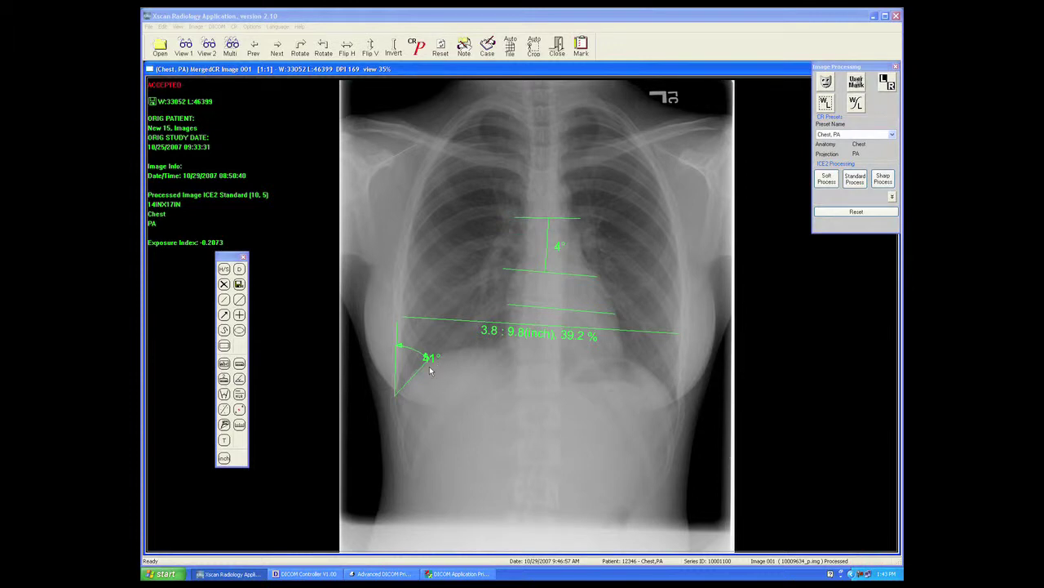
# Return units to millimetres and clear the angle and ratio measurements
pyautogui.click(223, 459)
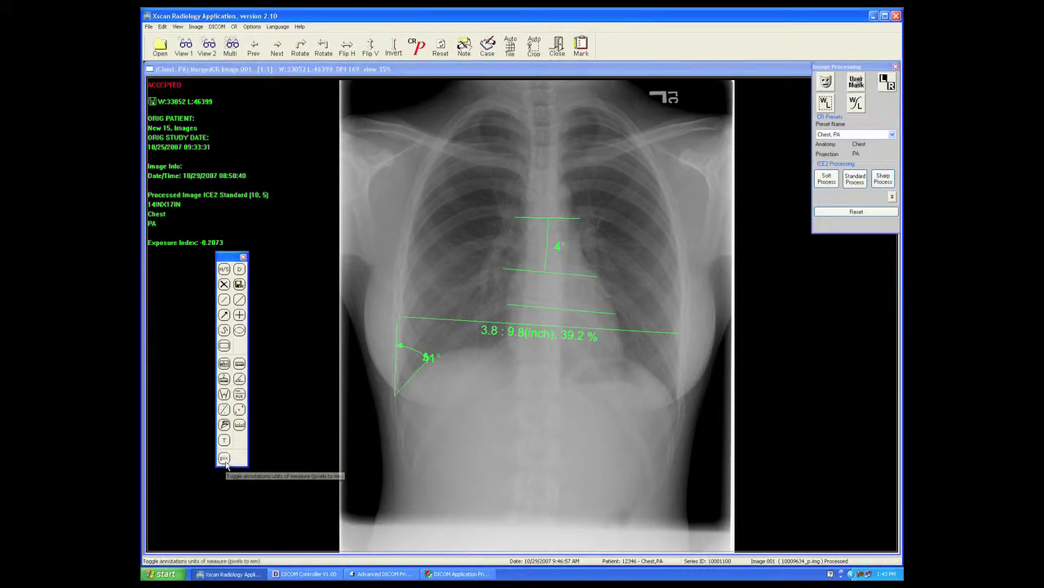
pyautogui.click(225, 460)
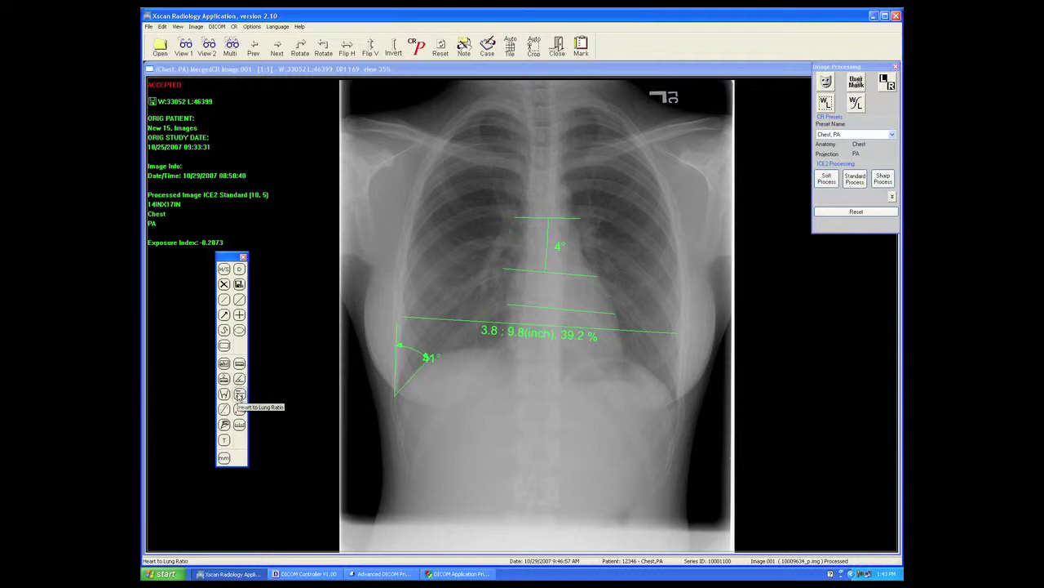
pyautogui.click(425, 354)
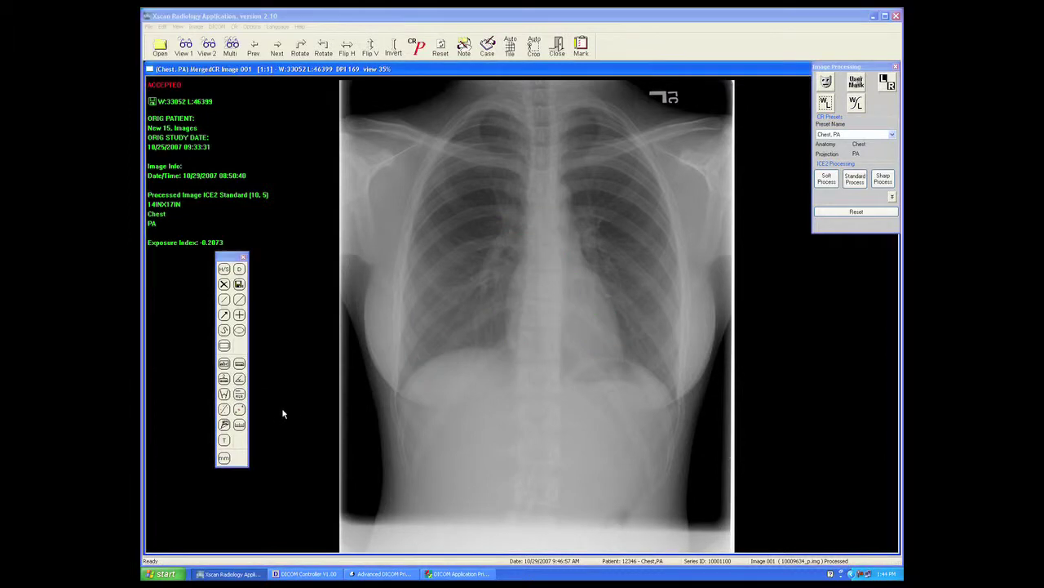
pyautogui.click(226, 414)
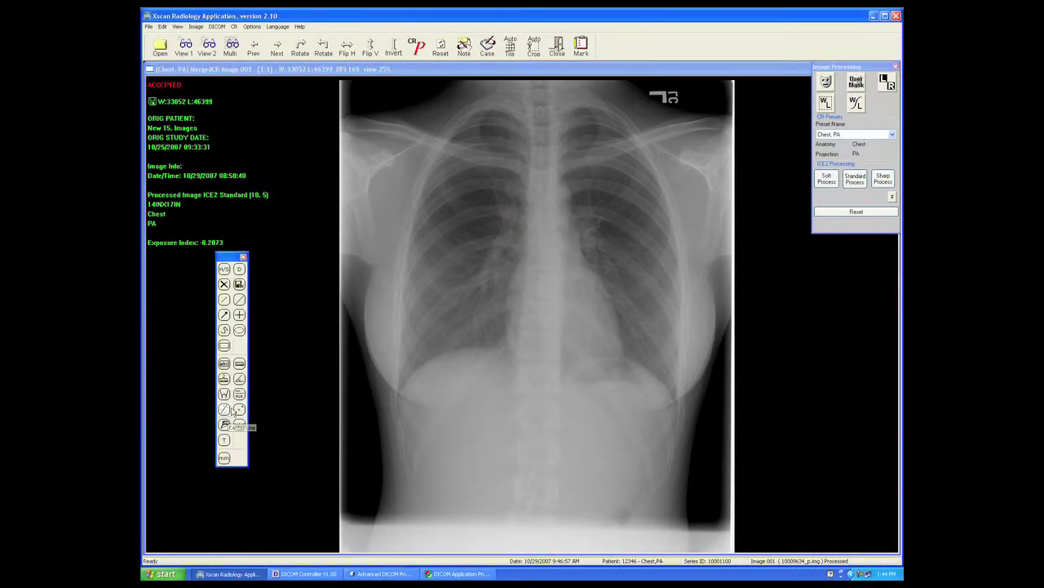
pyautogui.click(393, 154)
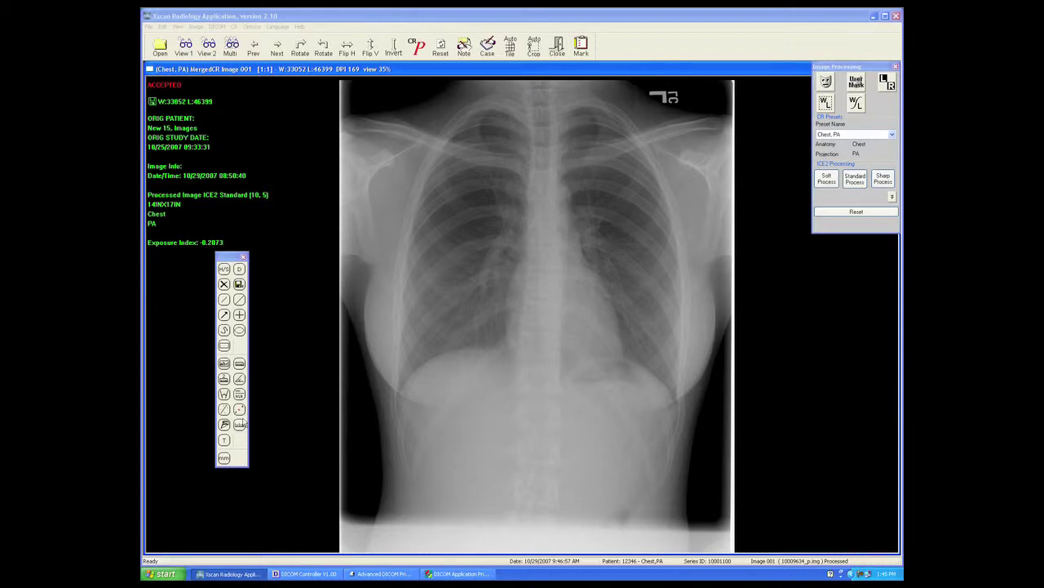
pyautogui.click(224, 425)
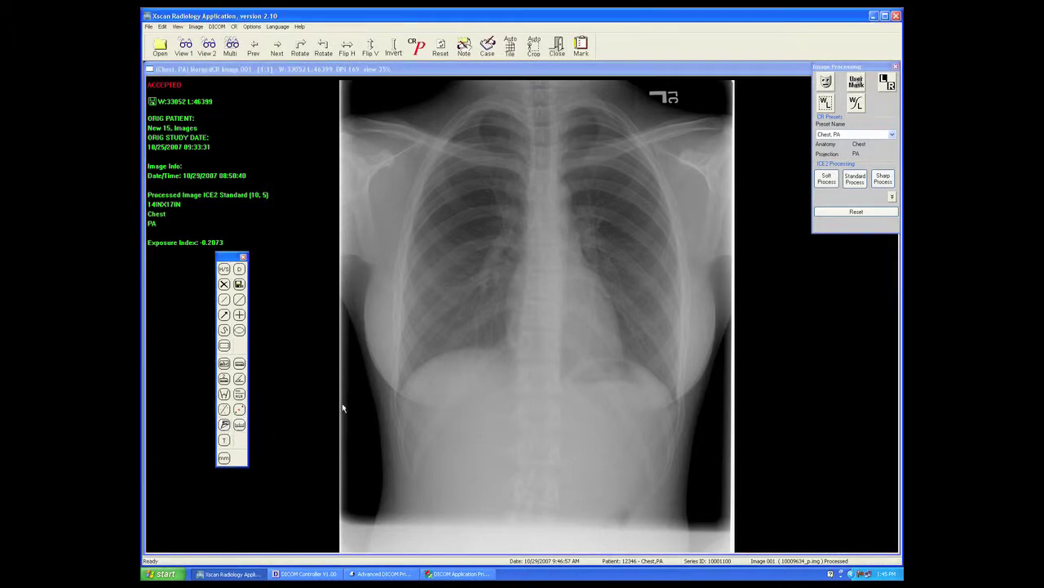
pyautogui.click(415, 244)
pyautogui.moveTo(416, 243); pyautogui.dragTo(467, 204)
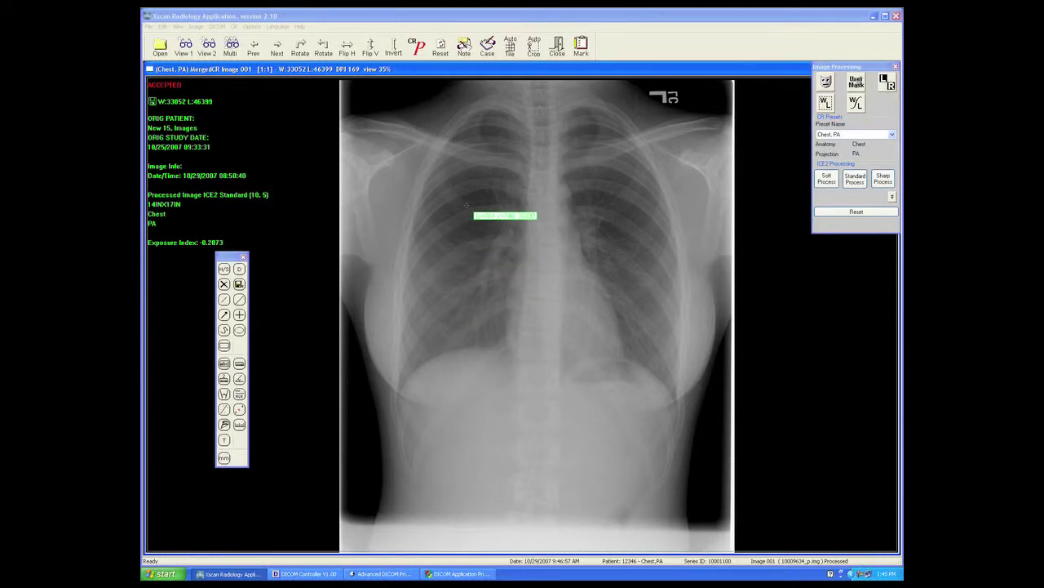
pyautogui.moveTo(467, 204); pyautogui.dragTo(467, 210)
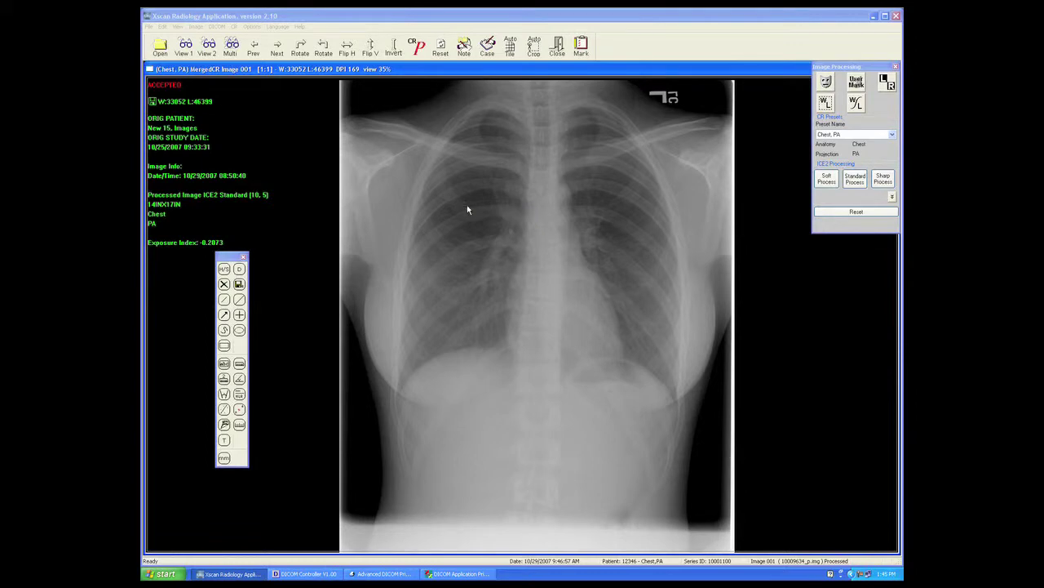
pyautogui.click(239, 410)
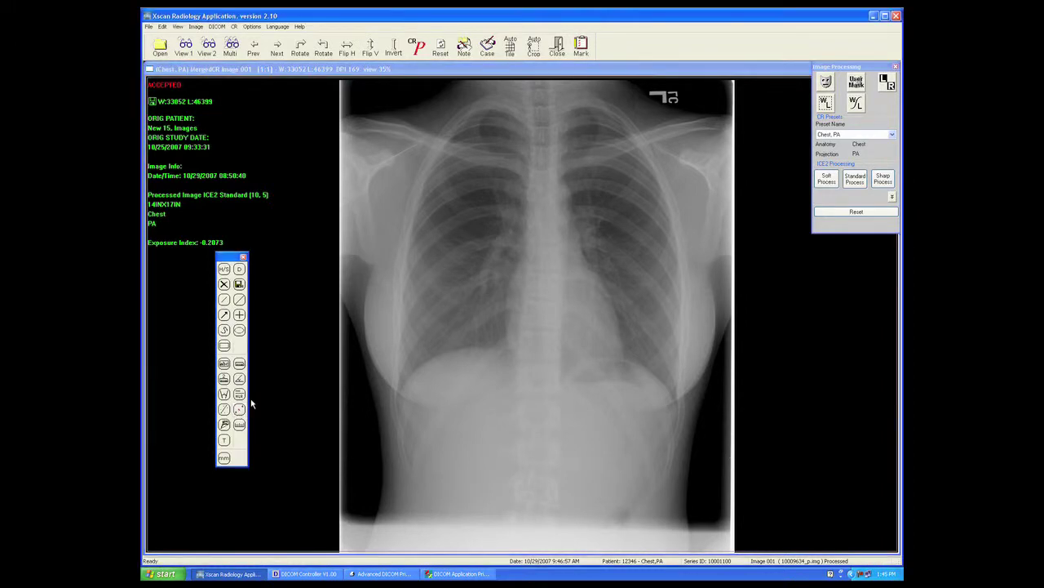
pyautogui.click(526, 258)
pyautogui.click(561, 258)
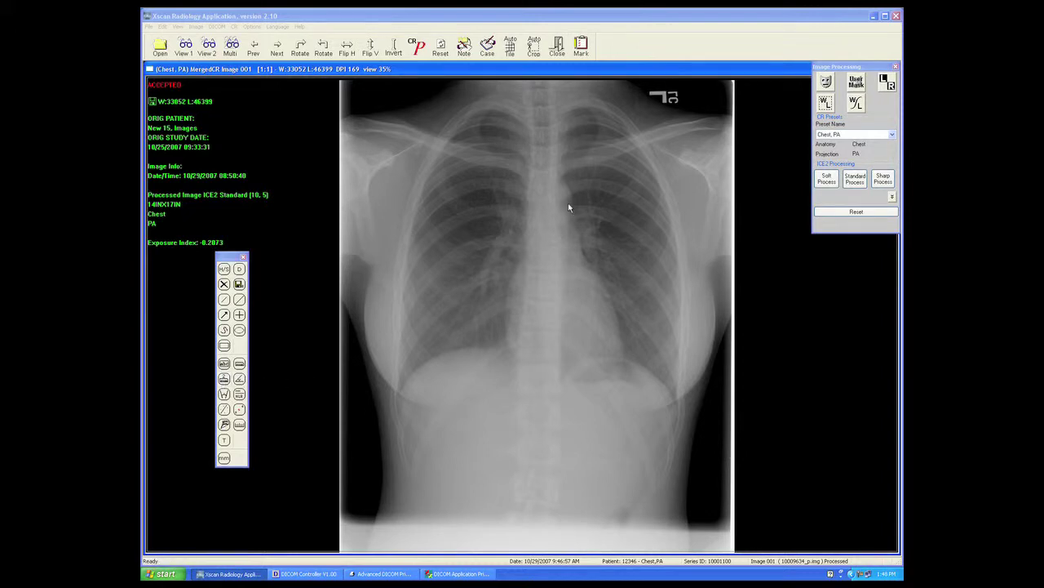
pyautogui.moveTo(508, 303)
pyautogui.mouseDown()
pyautogui.moveTo(536, 305)
pyautogui.moveTo(509, 291)
pyautogui.mouseUp()
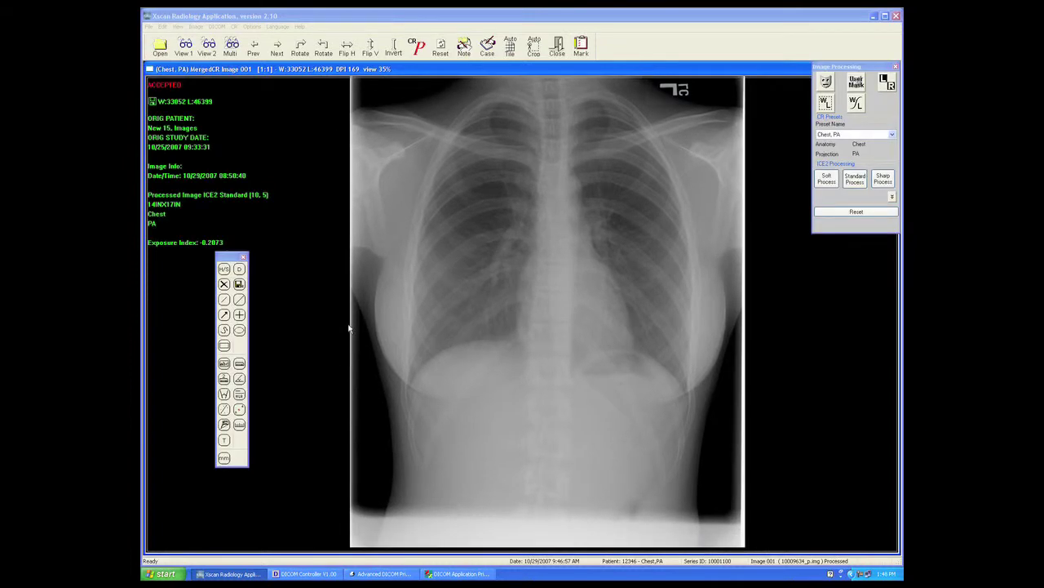
# Select the distance Measurement tool to measure across the heart
pyautogui.click(240, 364)
# Calibrate the heart measurement to 10 mm, so it reads 63.81 mm(cal)
pyautogui.click(224, 380)
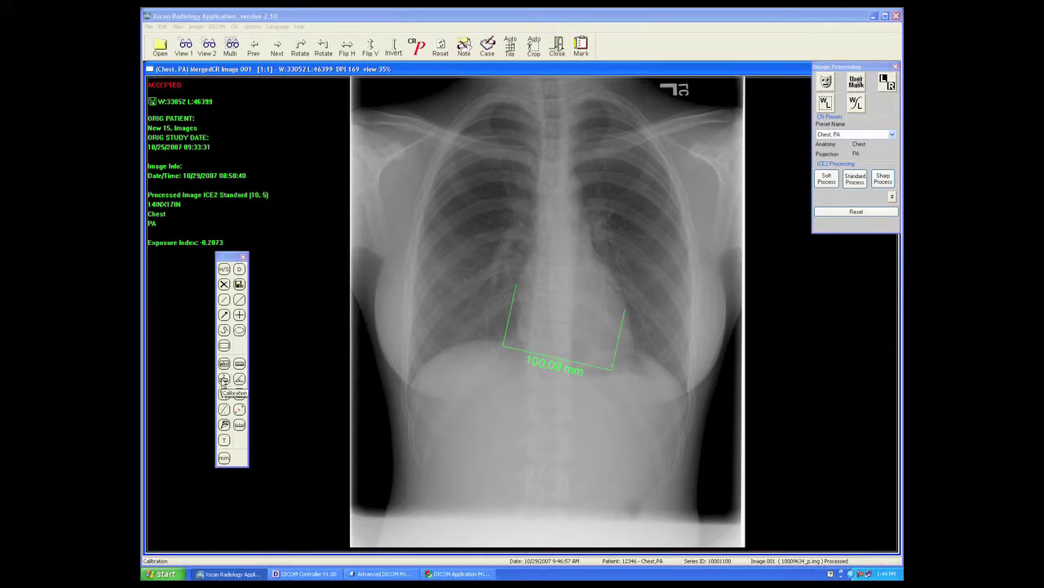
pyautogui.click(662, 87)
pyautogui.click(677, 89)
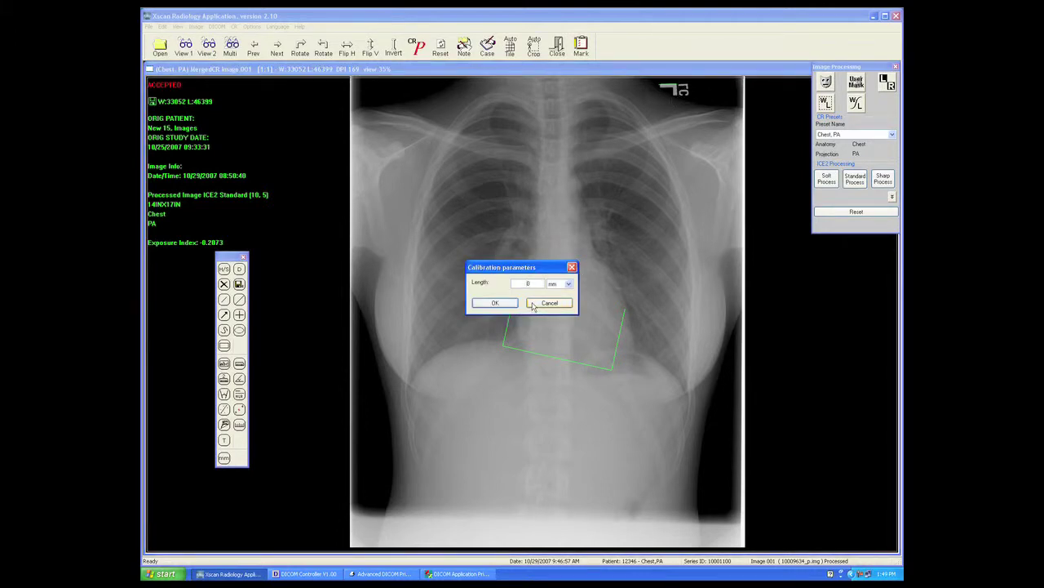
pyautogui.click(502, 306)
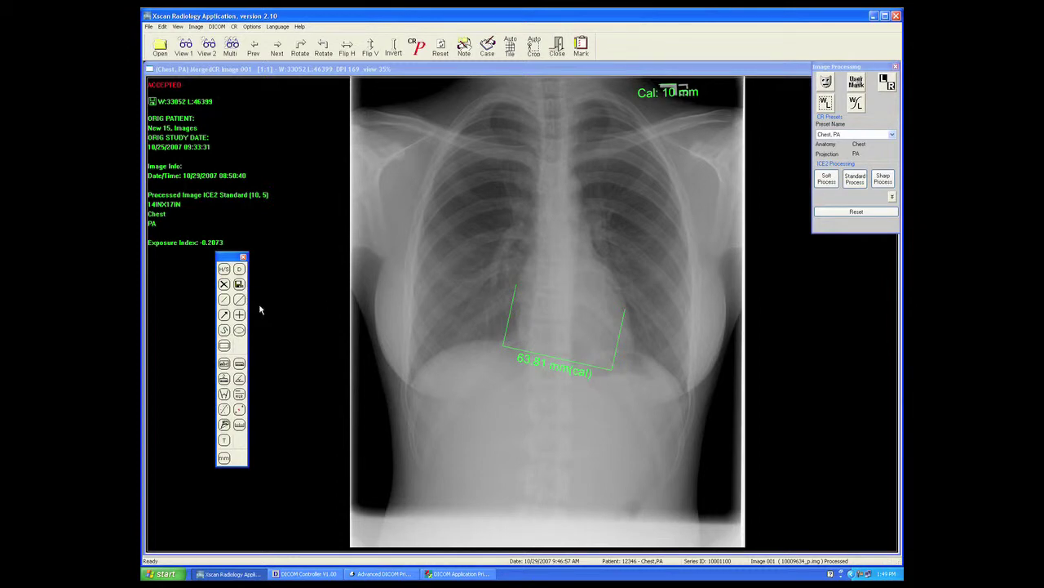
# Delete the 63.81 mm(cal) measurement and Cal: 10 mm label, confirming on the second prompt
pyautogui.click(224, 283)
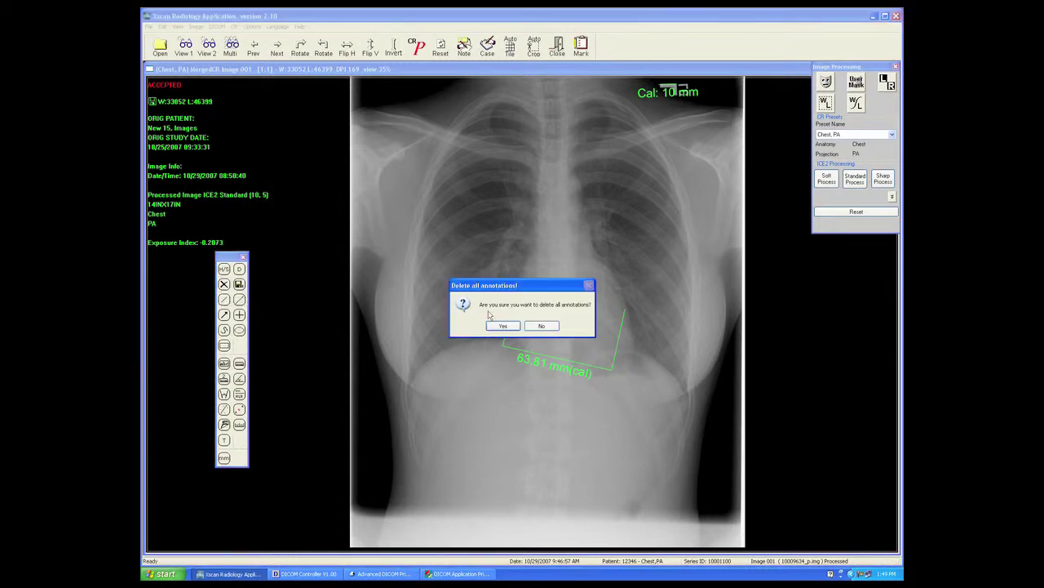
pyautogui.click(542, 326)
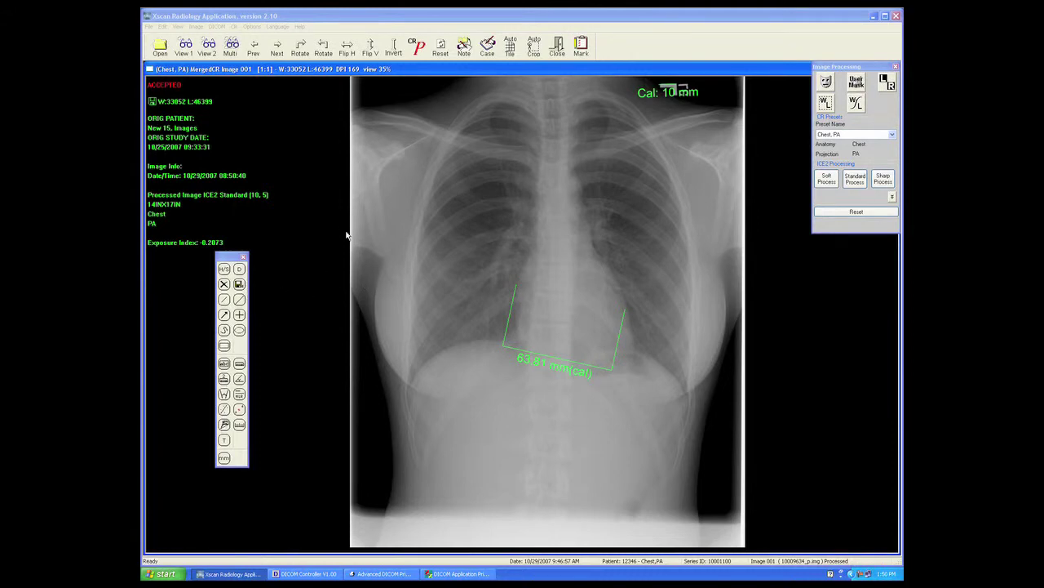
pyautogui.click(224, 284)
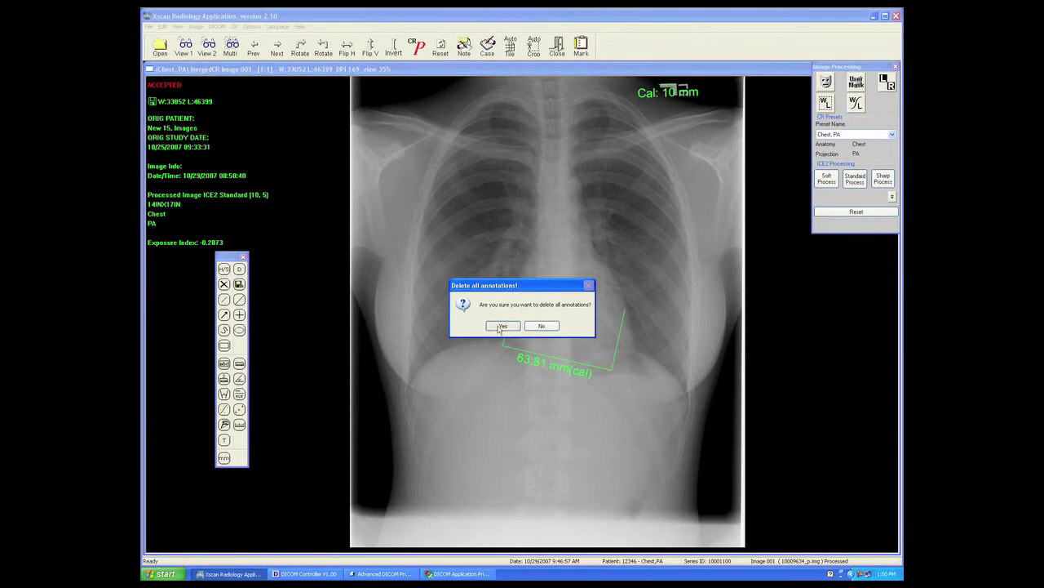
pyautogui.click(501, 327)
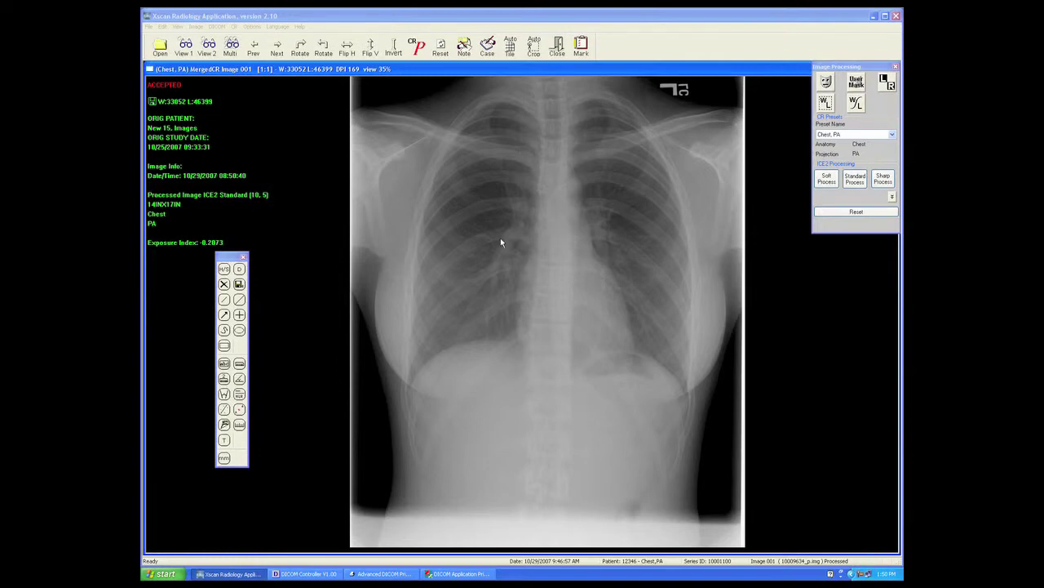
# Add a green arrow toward mid-chest, a 103.09 mm heart measurement, and a circle at the arrow tip
pyautogui.click(225, 316)
pyautogui.moveTo(445, 237); pyautogui.dragTo(526, 279)
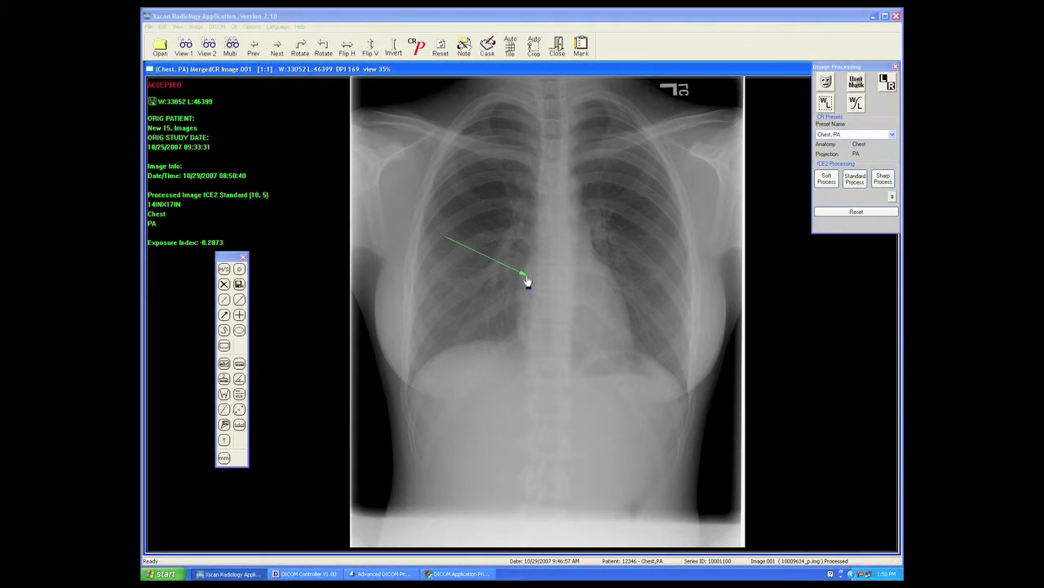
pyautogui.click(239, 378)
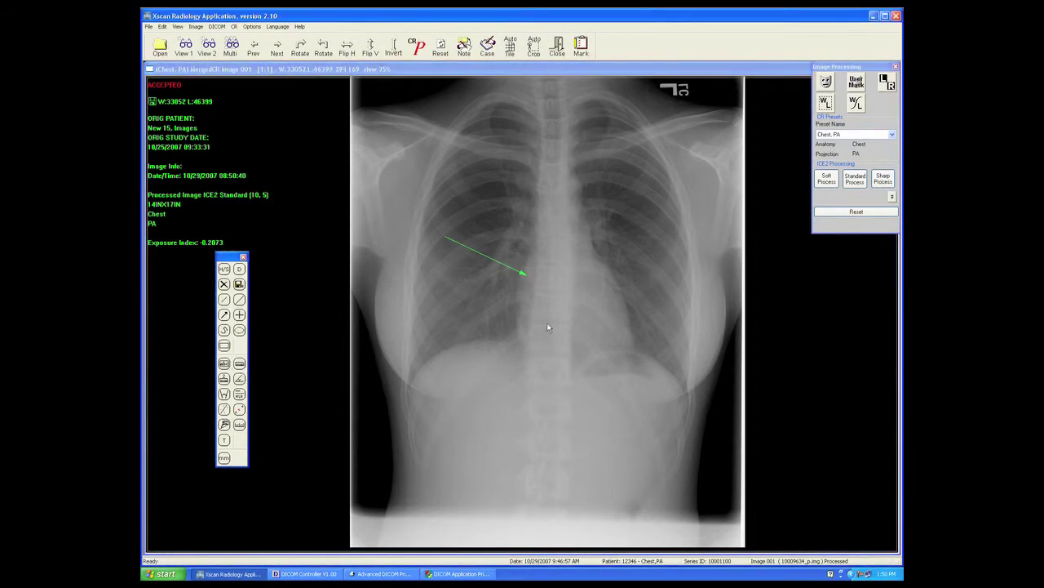
pyautogui.moveTo(517, 307)
pyautogui.mouseDown()
pyautogui.moveTo(629, 323)
pyautogui.moveTo(622, 359)
pyautogui.mouseUp()
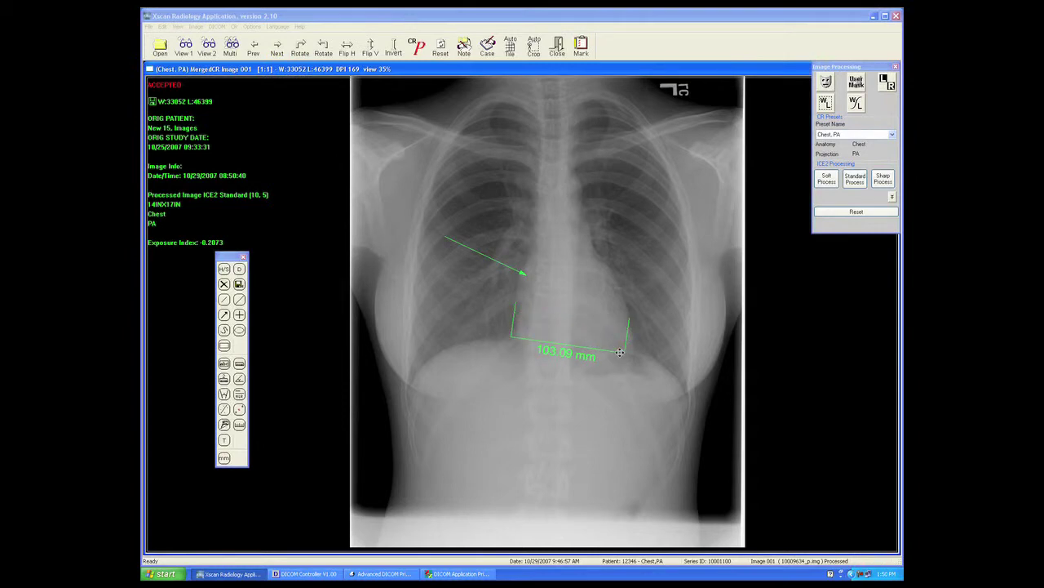
pyautogui.click(239, 330)
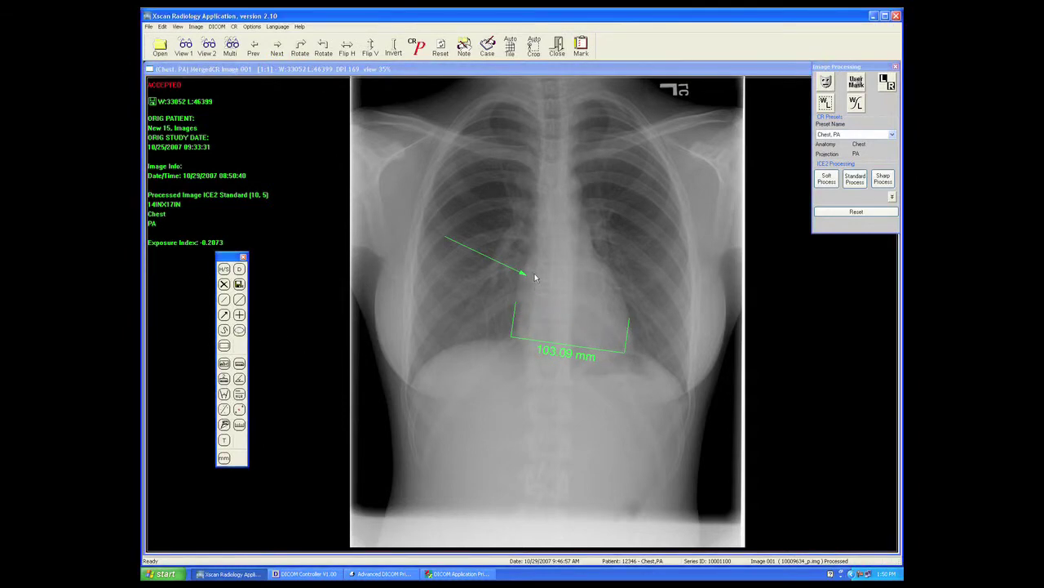
pyautogui.moveTo(531, 265); pyautogui.dragTo(556, 291)
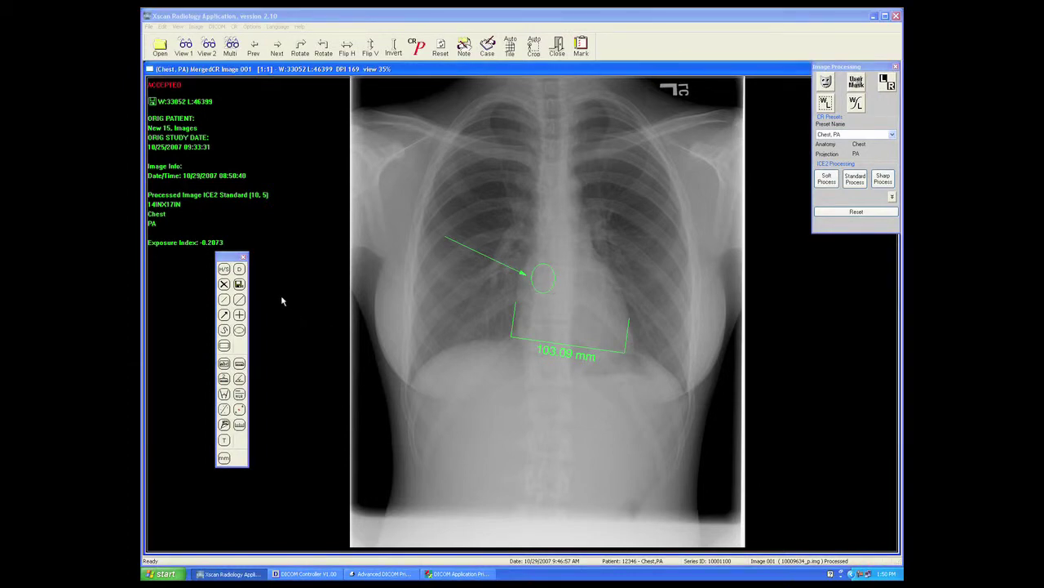
# Embed the annotations into new unprocessed image 003, review it, and return to the thumbnails
pyautogui.click(240, 284)
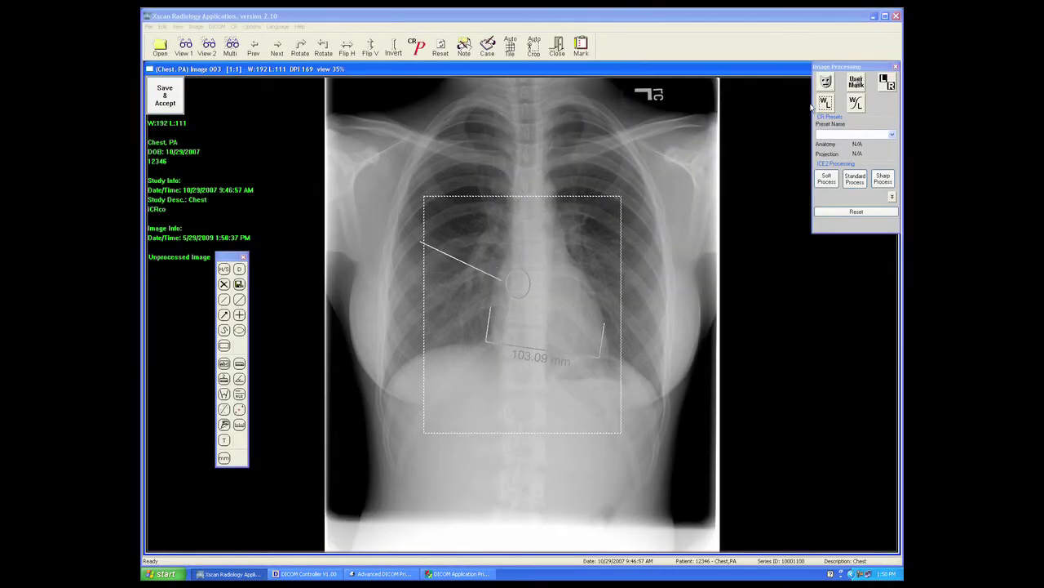
pyautogui.scroll(1, 648, 221)
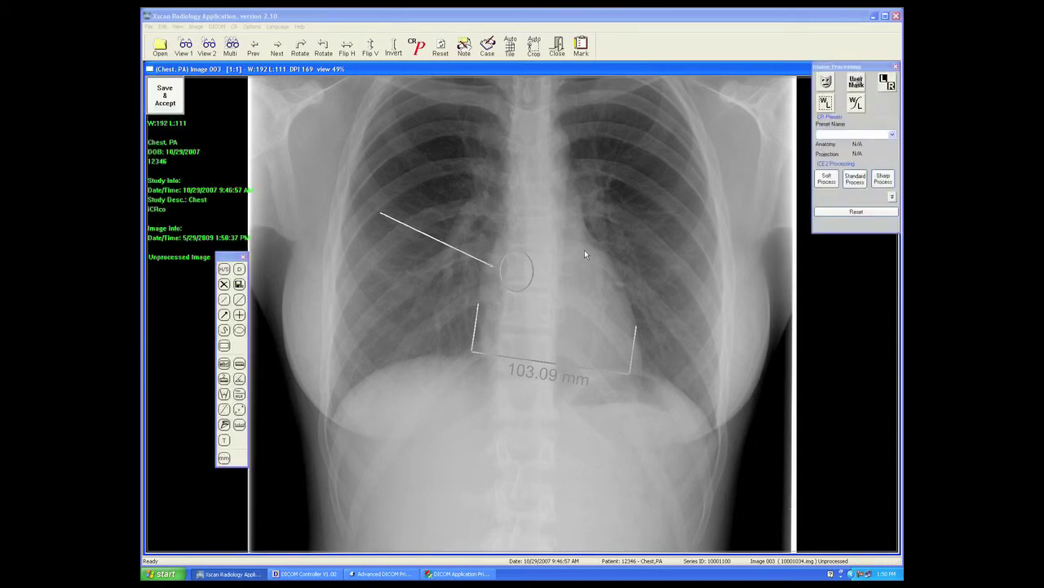
pyautogui.scroll(-1, 585, 250)
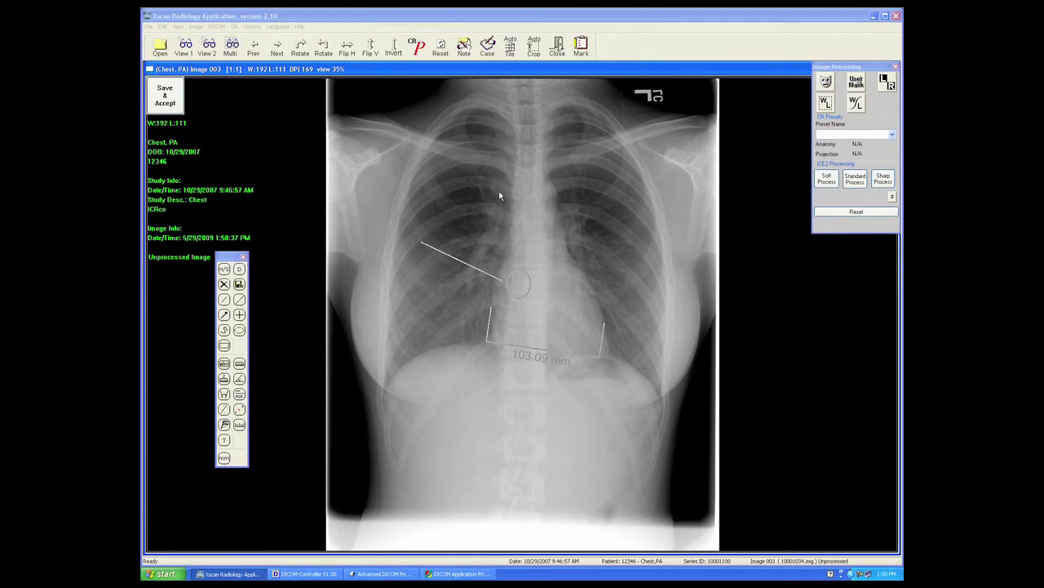
pyautogui.click(557, 47)
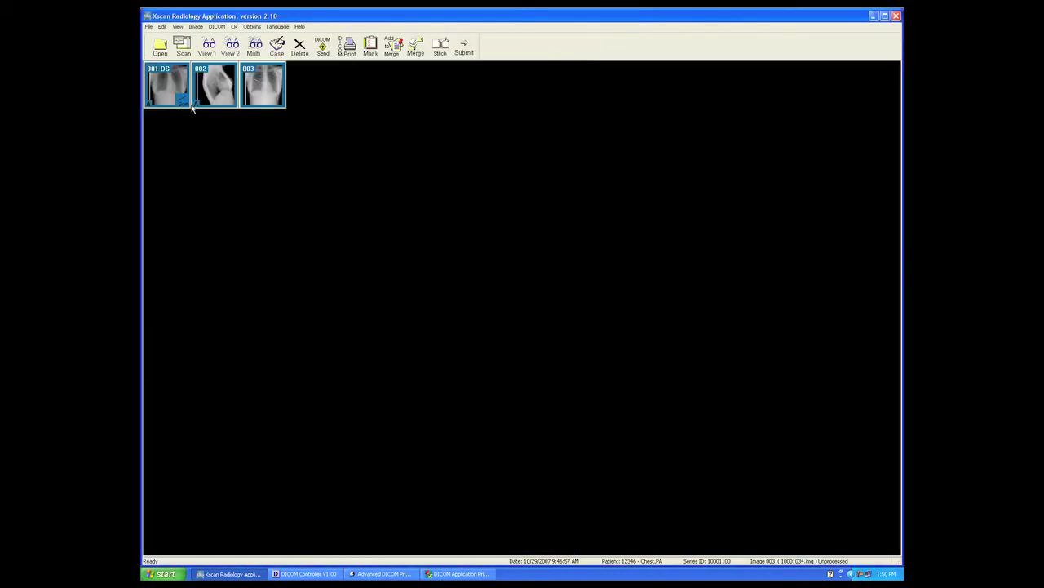